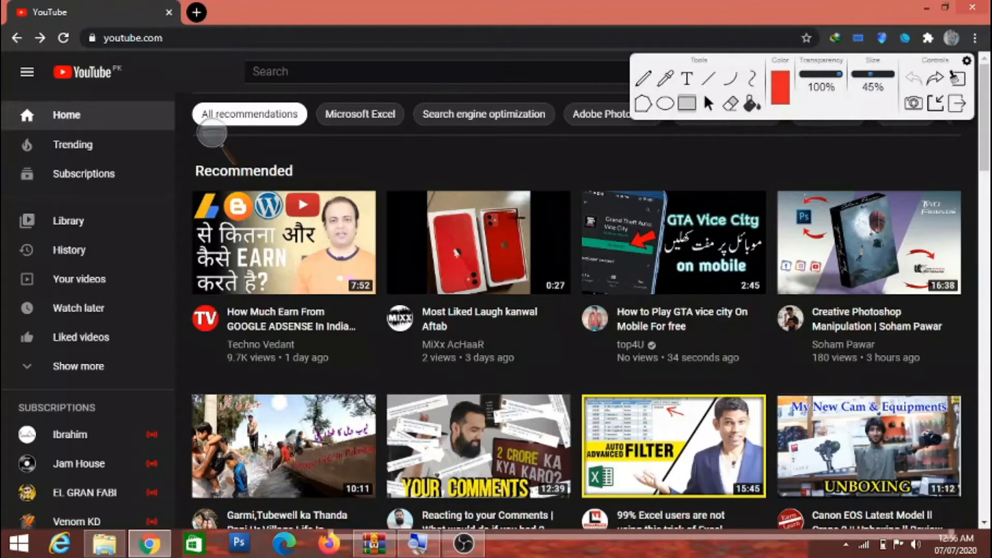
Step: Outline several recommended video thumbnails on the YouTube home page with red rectangles
{"action": "mouse_move", "coordinate": [189, 177]}
{"action": "left_mouse_down"}
{"action": "mouse_move", "coordinate": [196, 321]}
{"action": "mouse_move", "coordinate": [413, 315]}
{"action": "left_mouse_up"}
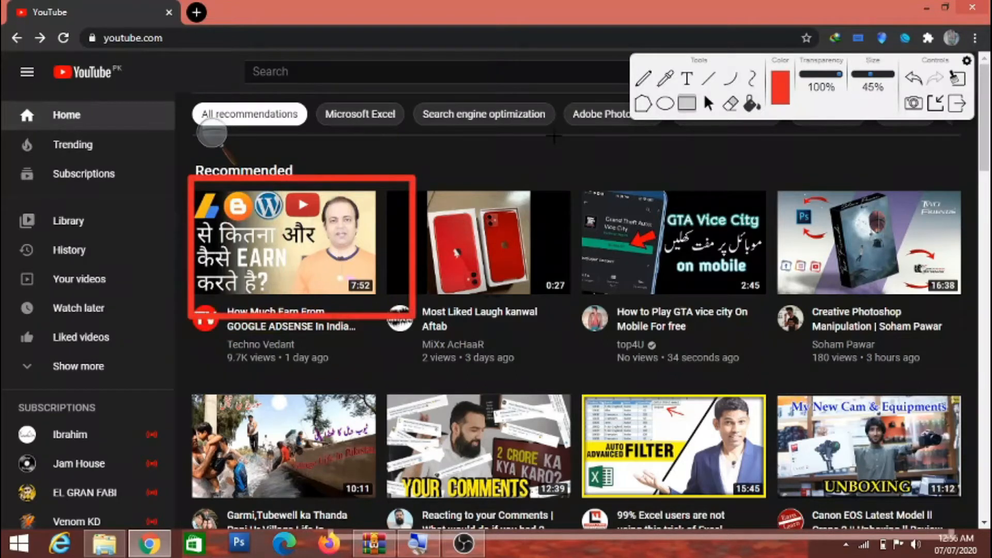
{"action": "mouse_move", "coordinate": [553, 146]}
{"action": "left_mouse_down"}
{"action": "mouse_move", "coordinate": [587, 287]}
{"action": "mouse_move", "coordinate": [762, 336]}
{"action": "mouse_move", "coordinate": [815, 337]}
{"action": "left_mouse_up"}
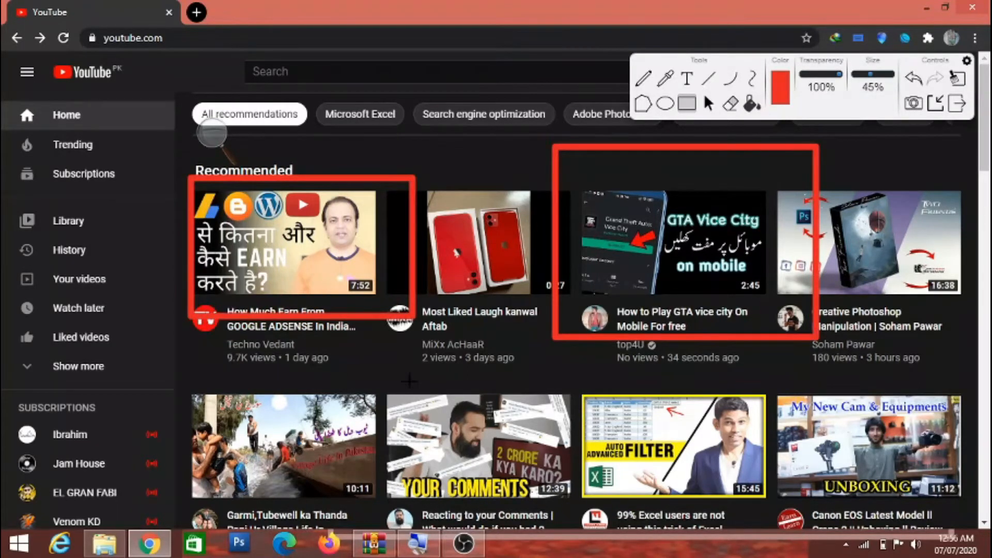
{"action": "mouse_move", "coordinate": [377, 373]}
{"action": "left_mouse_down"}
{"action": "mouse_move", "coordinate": [388, 498]}
{"action": "mouse_move", "coordinate": [440, 529]}
{"action": "left_mouse_up"}
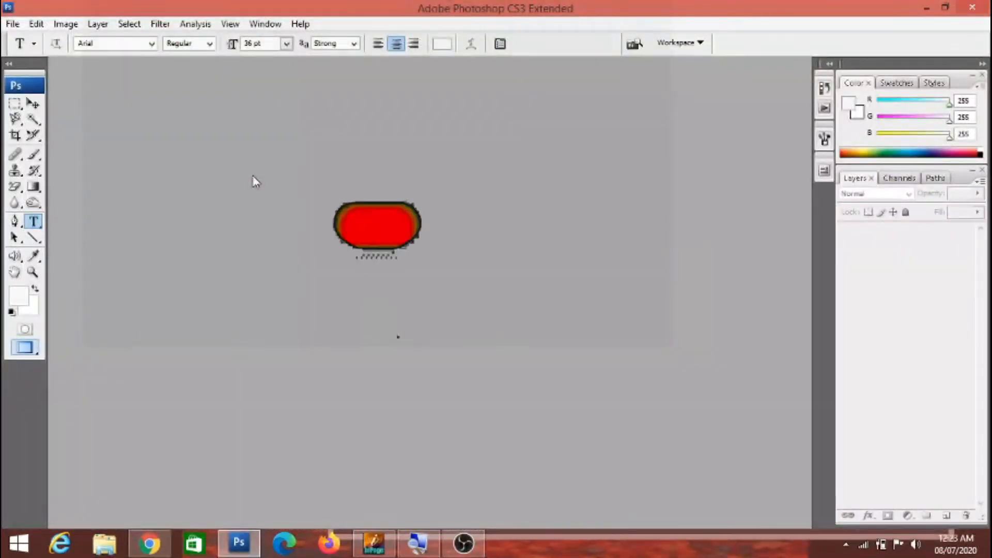
{"action": "left_click", "coordinate": [468, 551]}
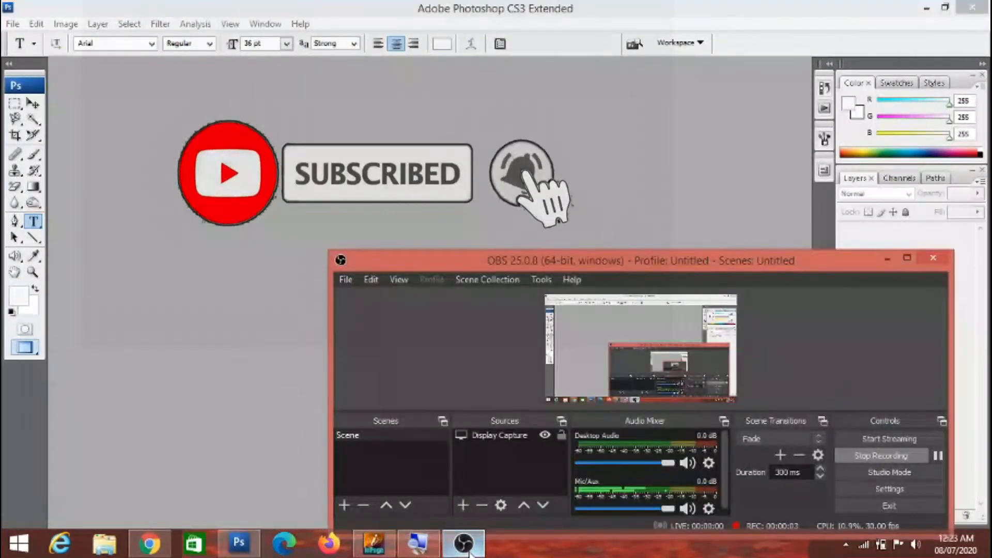
{"action": "left_click", "coordinate": [222, 258]}
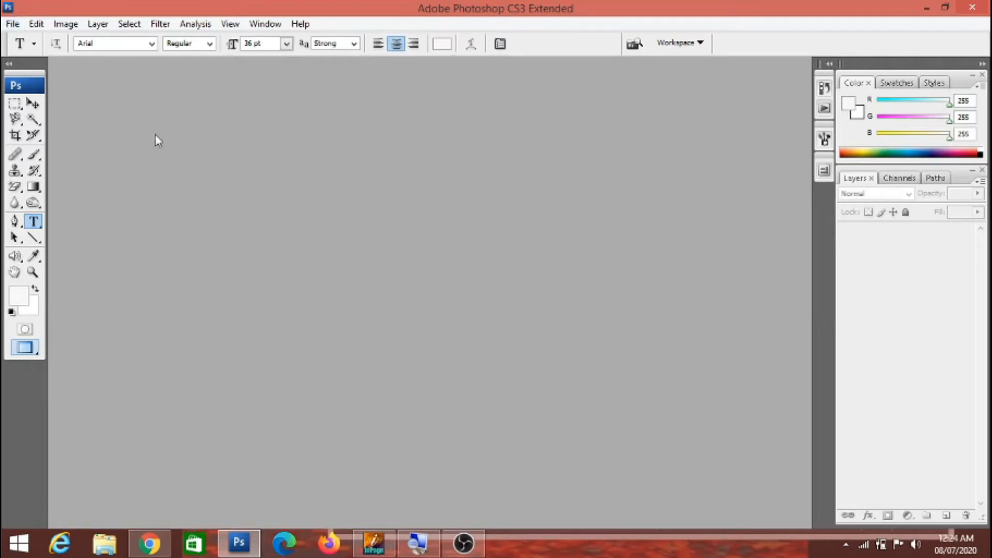
Step: Create a new 1280 × 780 pixel RGB document with a white background, named thambnail
{"action": "left_click", "coordinate": [19, 27]}
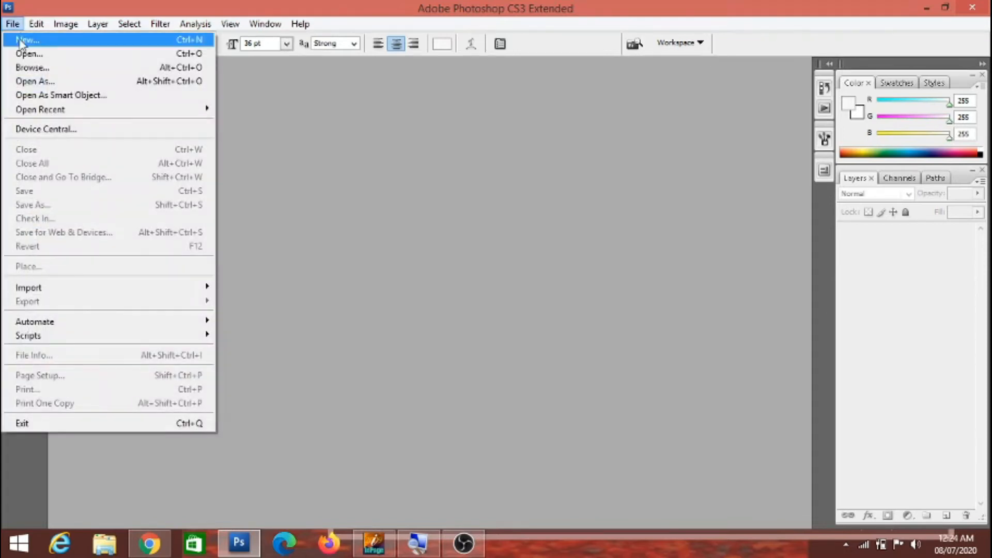
{"action": "left_click", "coordinate": [21, 46]}
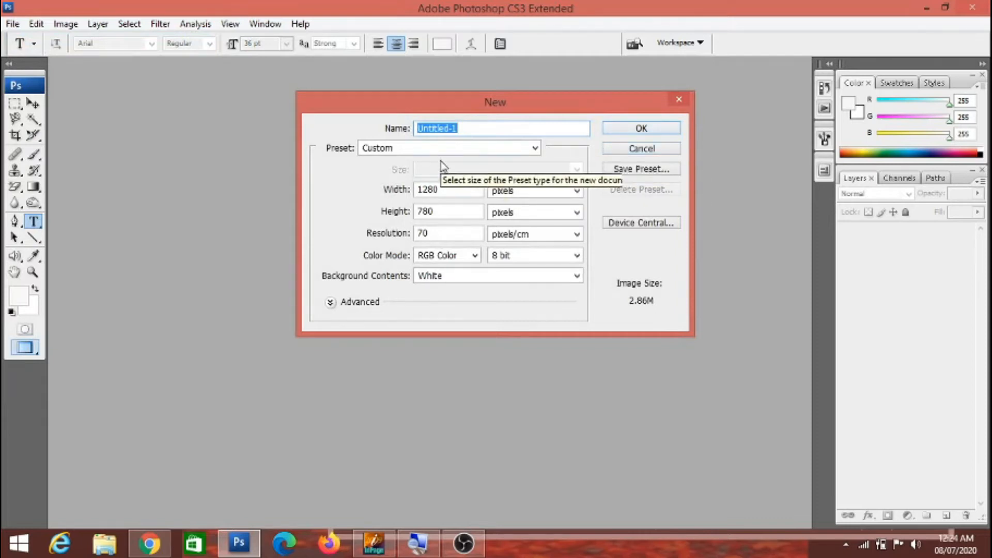
{"action": "left_click", "coordinate": [480, 128]}
{"action": "key", "text": "BackSpace"}
{"action": "key", "text": "BackSpace"}
{"action": "key", "text": "BackSpace"}
{"action": "key", "text": "BackSpace"}
{"action": "key", "text": "BackSpace"}
{"action": "key", "text": "BackSpace"}
{"action": "key", "text": "BackSpace"}
{"action": "key", "text": "BackSpace"}
{"action": "key", "text": "BackSpace"}
{"action": "key", "text": "BackSpace"}
{"action": "type", "text": "t"}
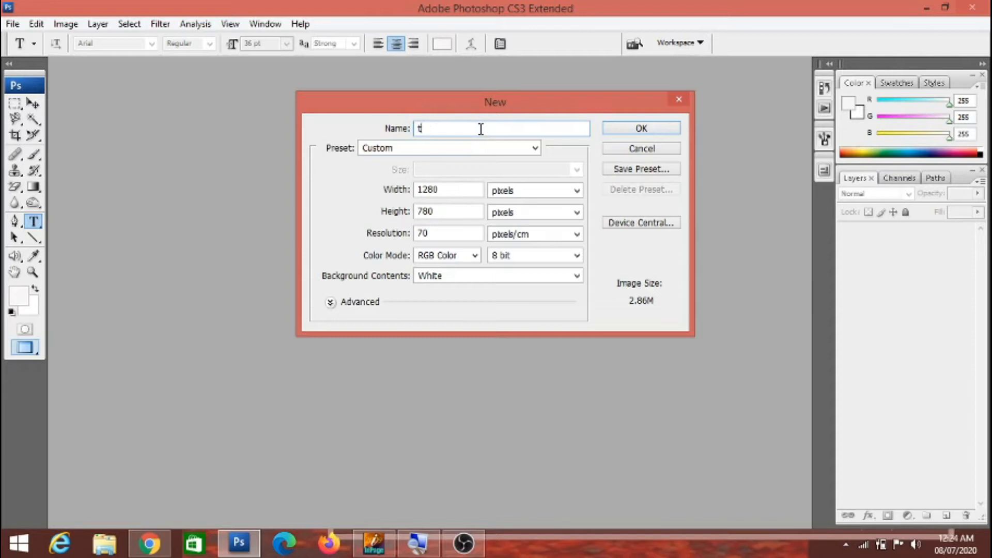
{"action": "type", "text": "hambnail"}
{"action": "left_click", "coordinate": [640, 130]}
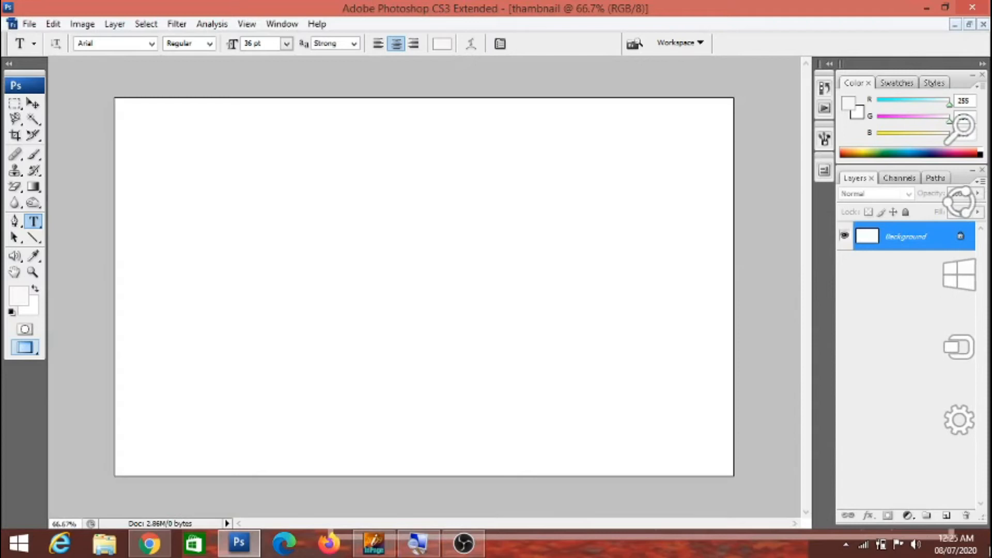
Step: Open YouTube-thumbnail-size-guide-best-practices-top-examples.png from the desktop and arrange its floating window so the thambnail document is exposed
{"action": "left_click", "coordinate": [986, 552]}
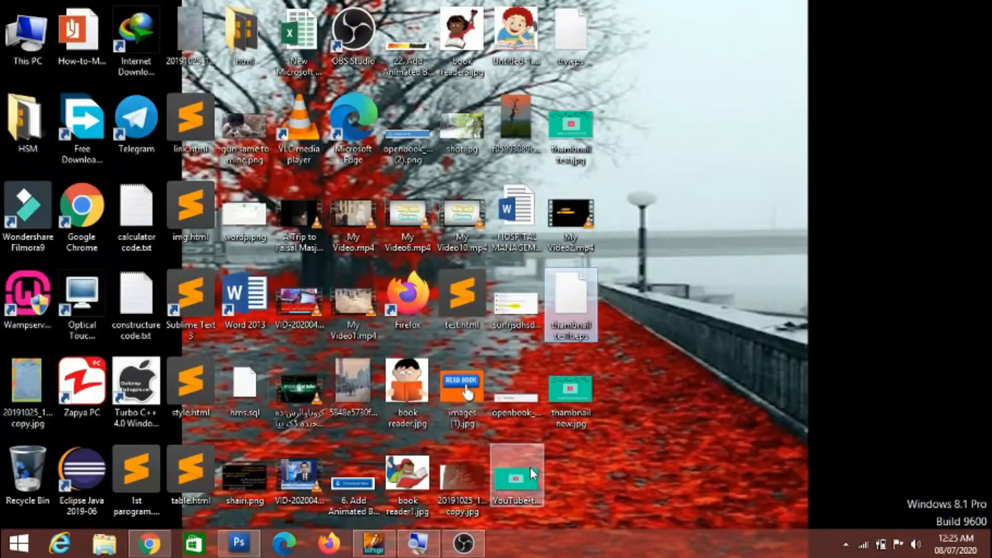
{"action": "left_click_drag", "start_coordinate": [517, 478], "coordinate": [447, 256]}
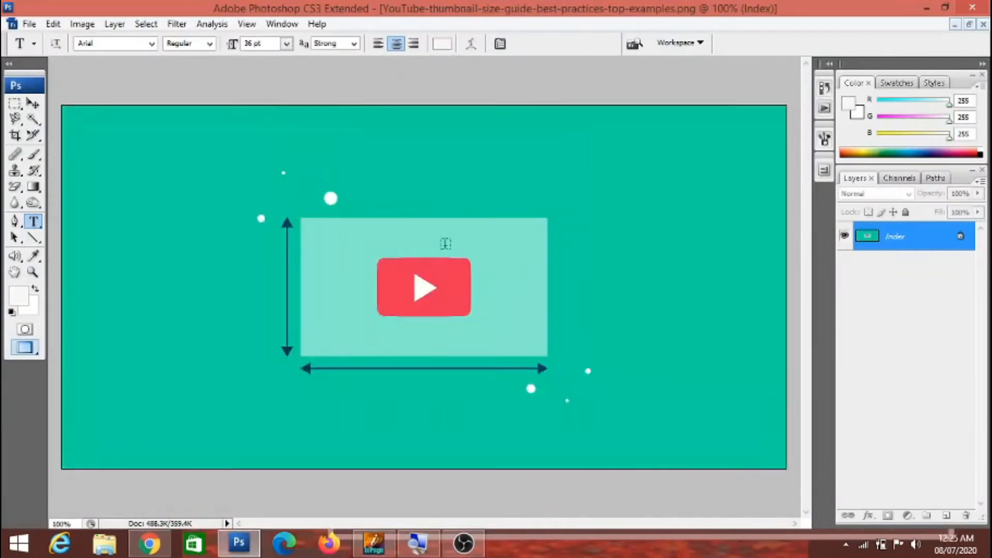
{"action": "left_click", "coordinate": [969, 26]}
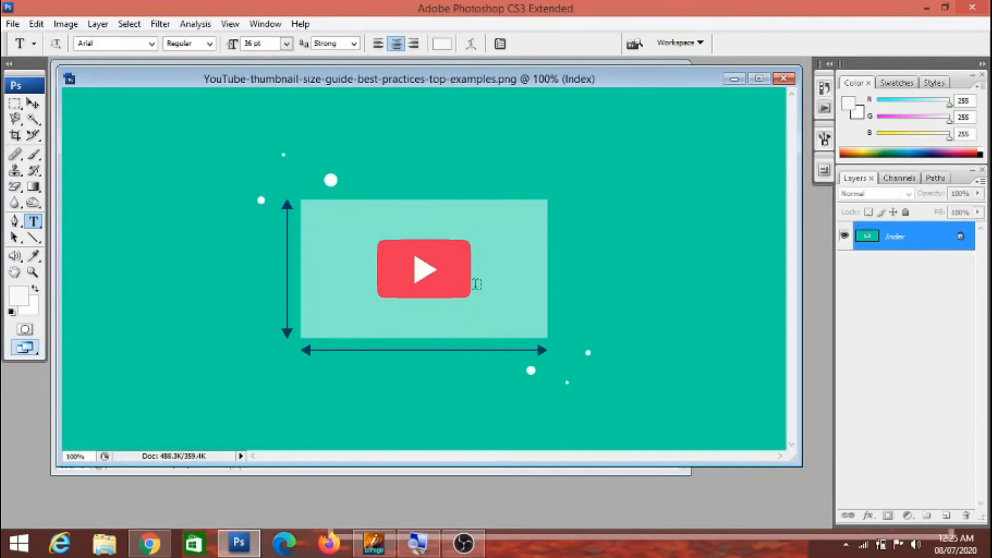
{"action": "left_click_drag", "start_coordinate": [545, 79], "coordinate": [551, 163]}
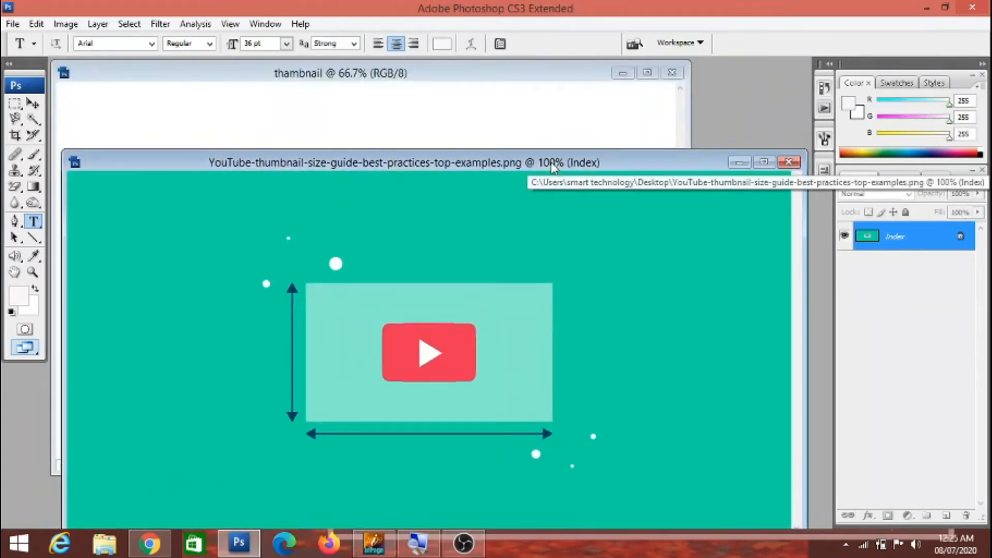
Step: Copy the whole green YouTube image into the thambnail document as a layer and close the source image
{"action": "key", "text": "ctrl+a"}
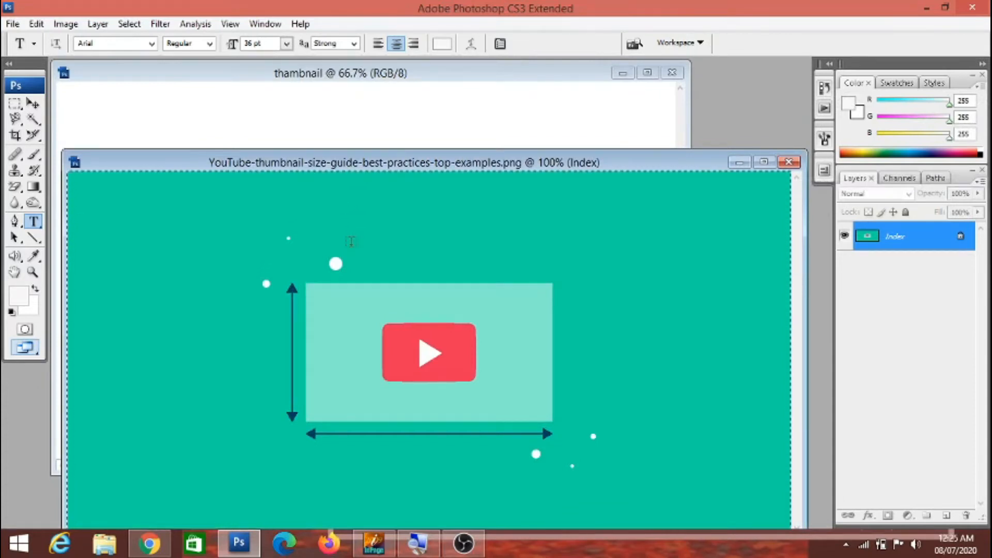
{"action": "left_click", "coordinate": [33, 103]}
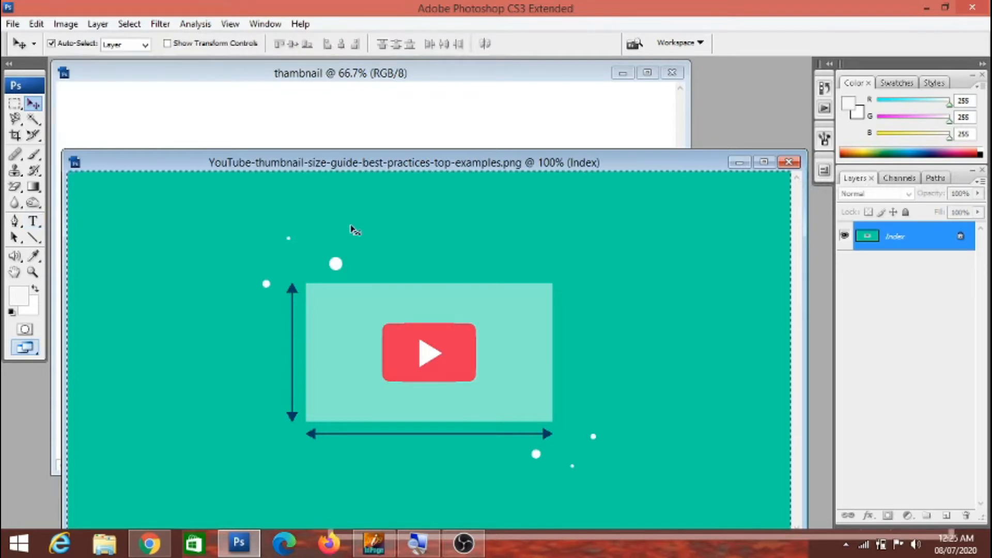
{"action": "left_click_drag", "start_coordinate": [354, 230], "coordinate": [334, 116]}
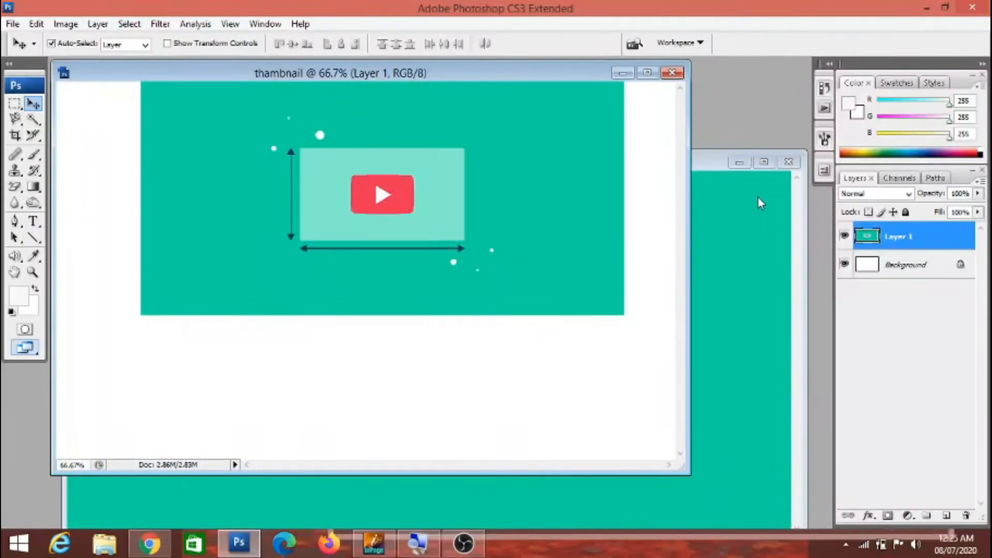
{"action": "left_click", "coordinate": [789, 162]}
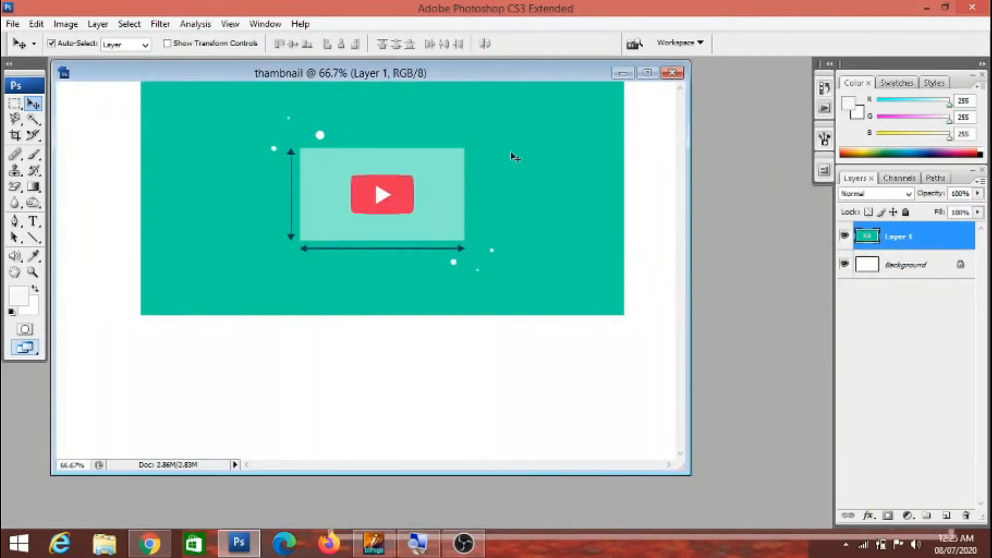
Step: Position the green image layer and stretch it with Free Transform to 128% width and 156% height, covering the whole canvas
{"action": "left_click_drag", "start_coordinate": [497, 187], "coordinate": [495, 234]}
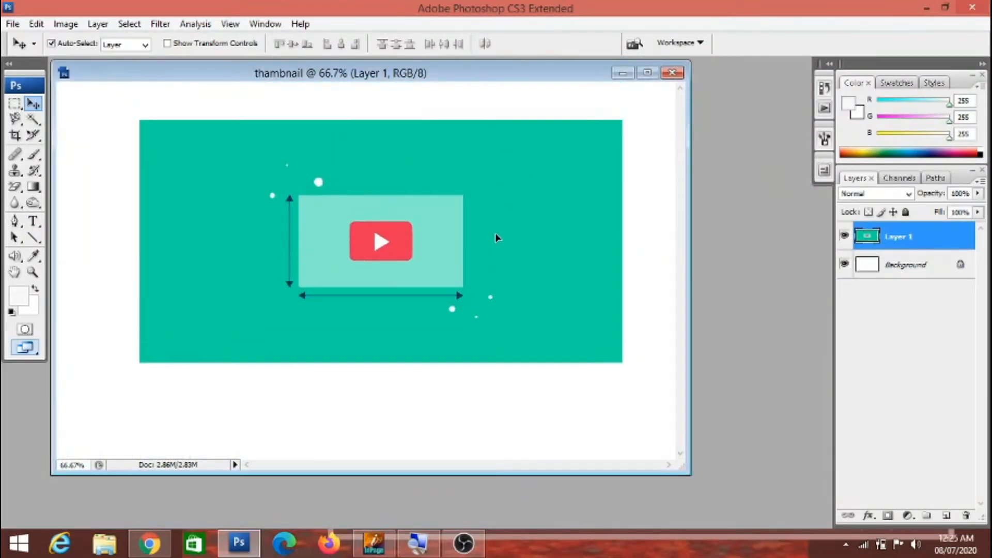
{"action": "key", "text": "ctrl+a"}
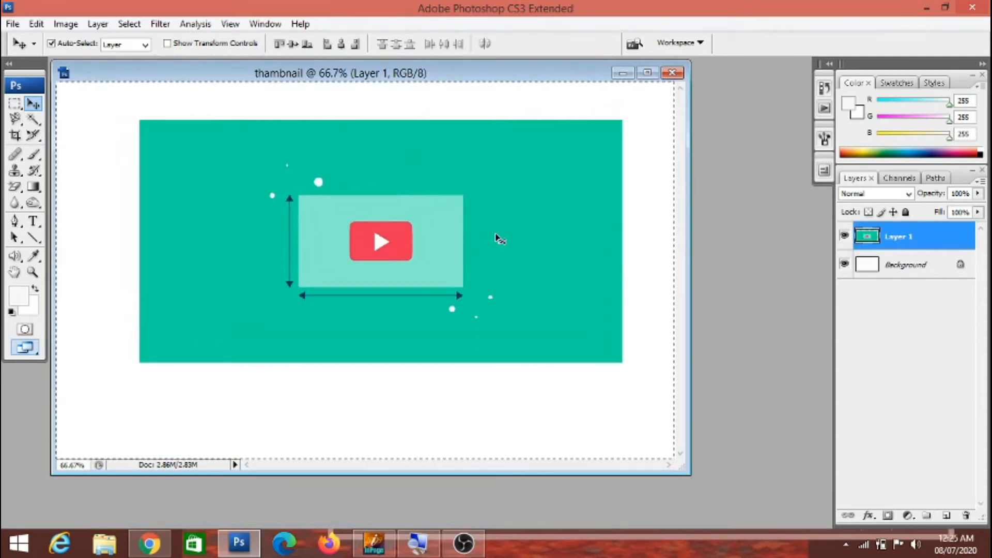
{"action": "key", "text": "ctrl+t"}
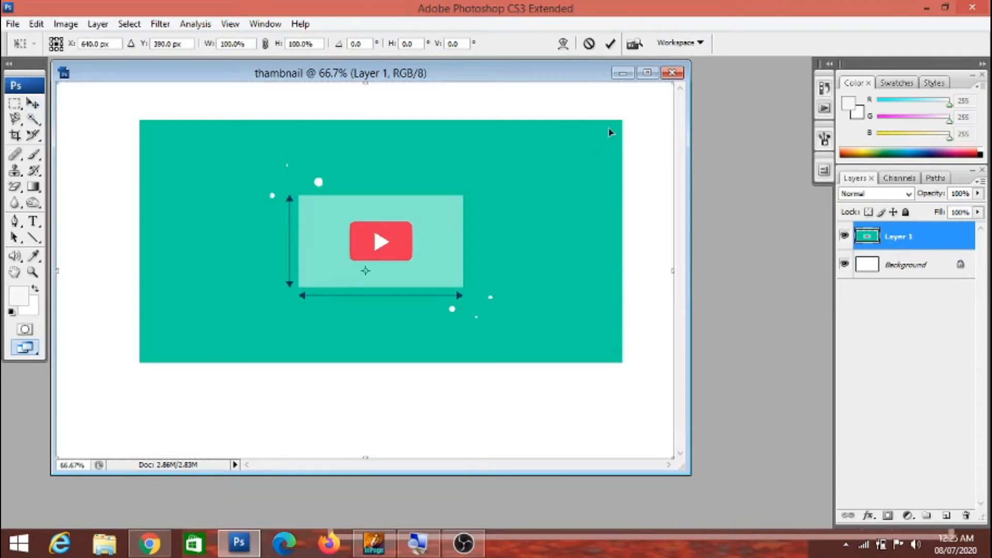
{"action": "key", "text": "Return"}
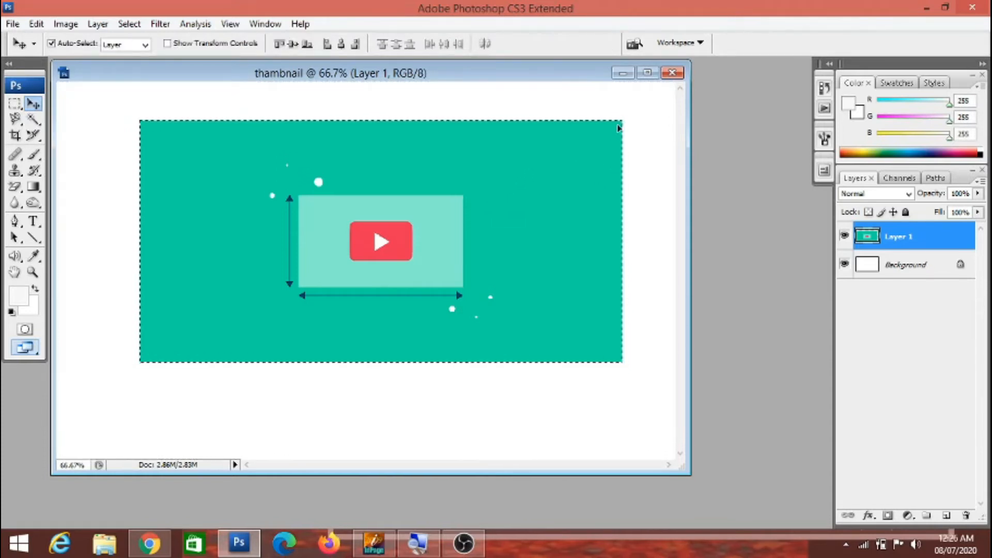
{"action": "key", "text": "ctrl+t"}
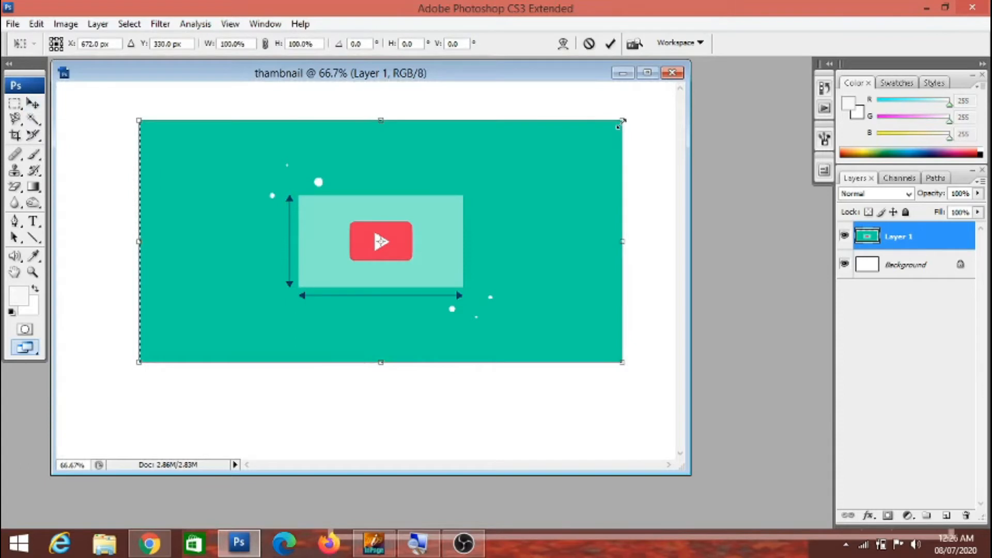
{"action": "left_click_drag", "start_coordinate": [623, 115], "coordinate": [695, 80]}
{"action": "left_click", "coordinate": [647, 73]}
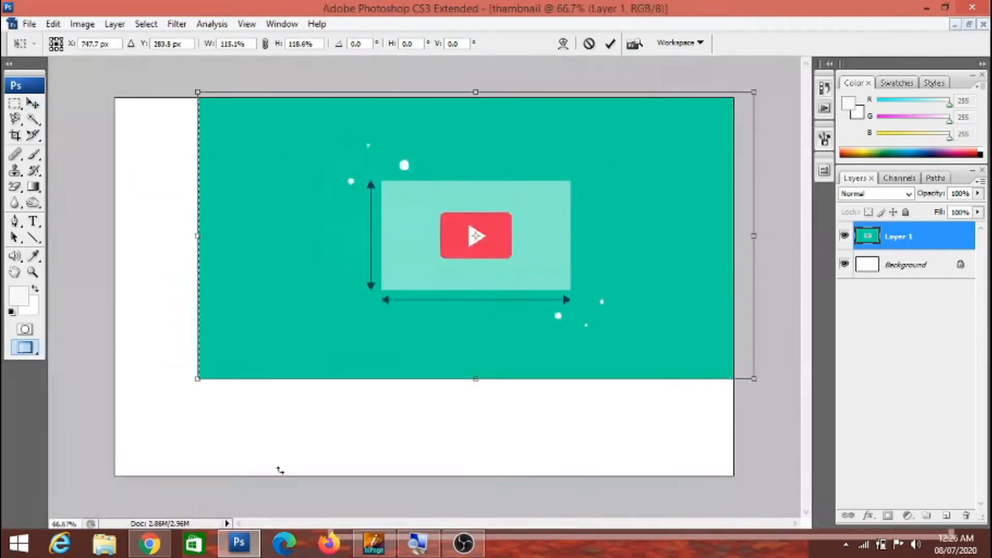
{"action": "left_click_drag", "start_coordinate": [198, 378], "coordinate": [114, 476]}
{"action": "left_click_drag", "start_coordinate": [115, 93], "coordinate": [115, 98]}
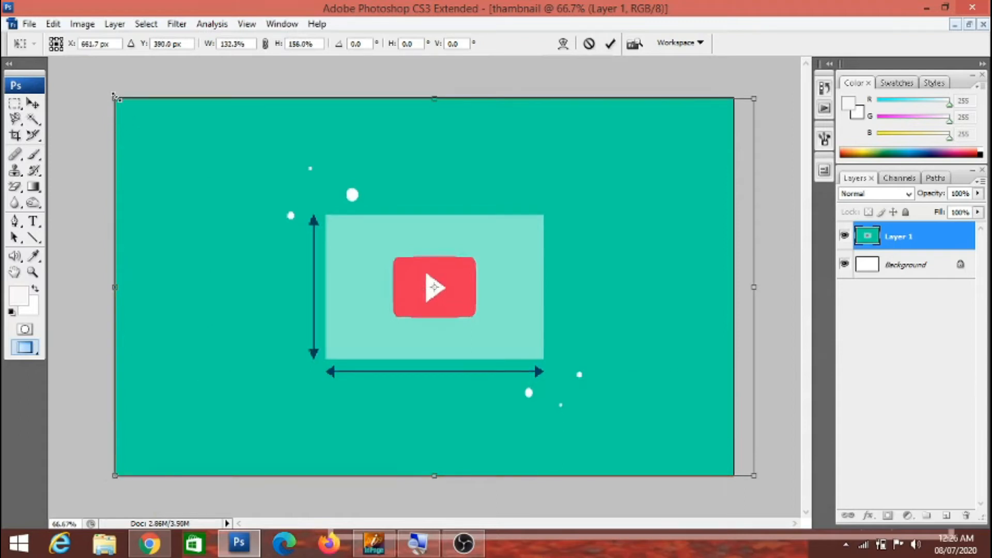
{"action": "left_click_drag", "start_coordinate": [751, 97], "coordinate": [730, 95]}
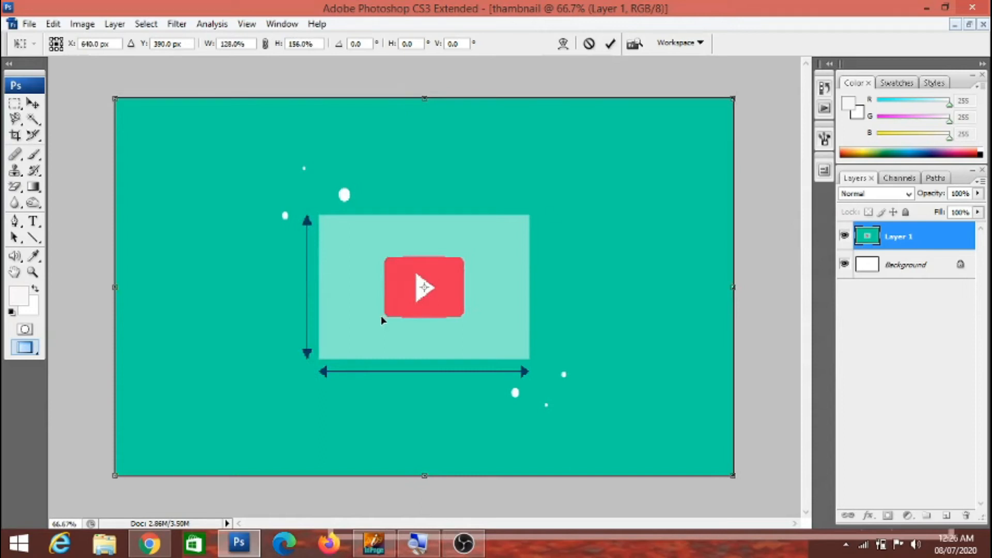
{"action": "left_click", "coordinate": [610, 44]}
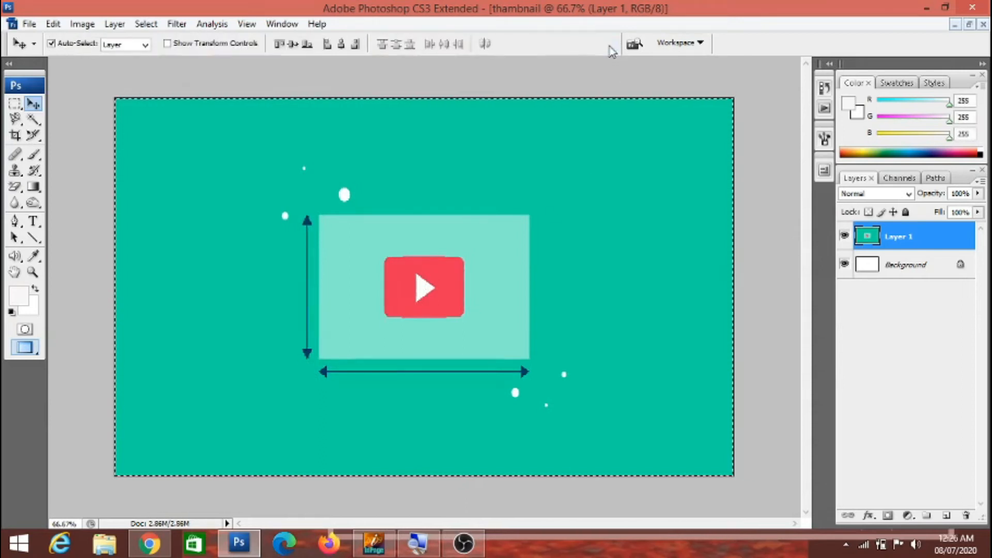
Step: Switch to InPage and create a new A4 portrait document with right-to-left direction
{"action": "left_click", "coordinate": [377, 541]}
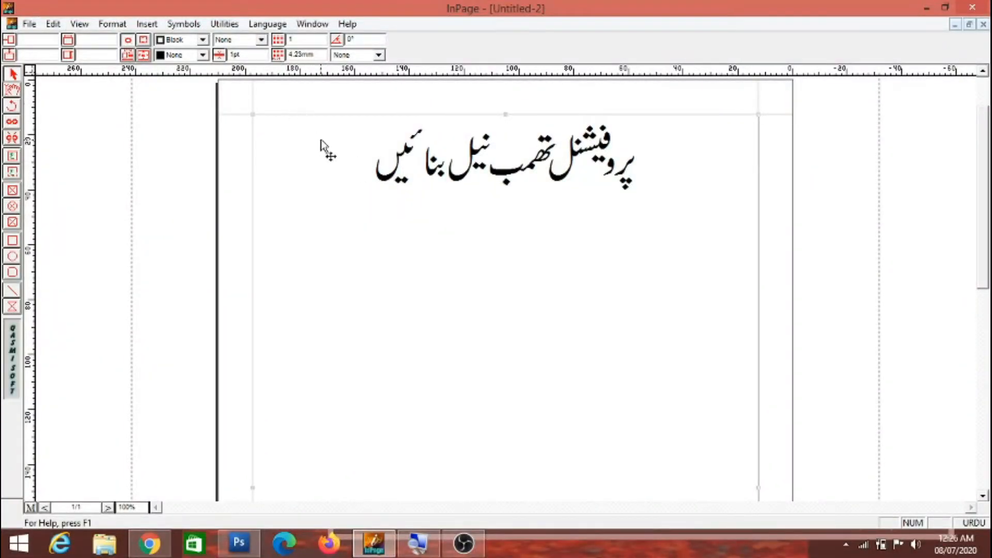
{"action": "left_click", "coordinate": [29, 24]}
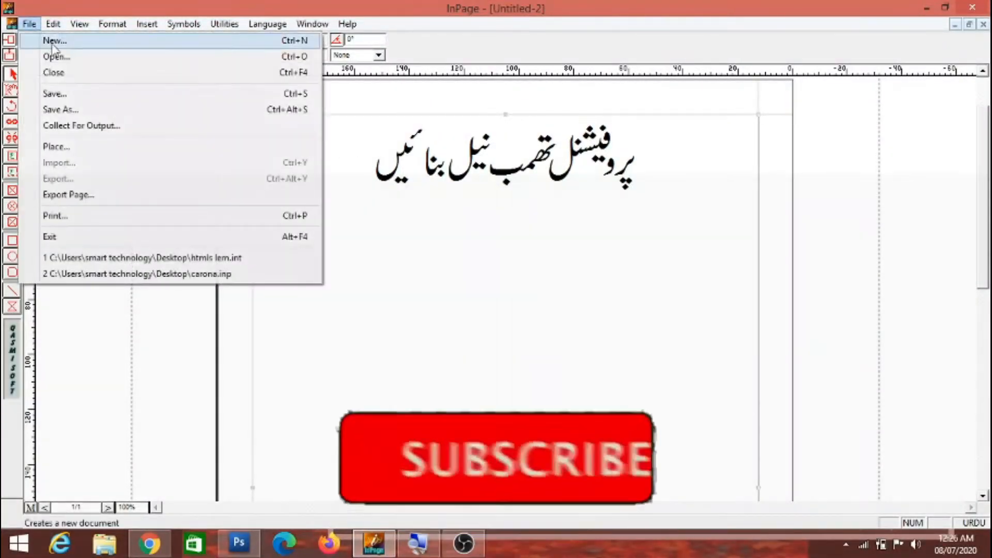
{"action": "left_click", "coordinate": [36, 39]}
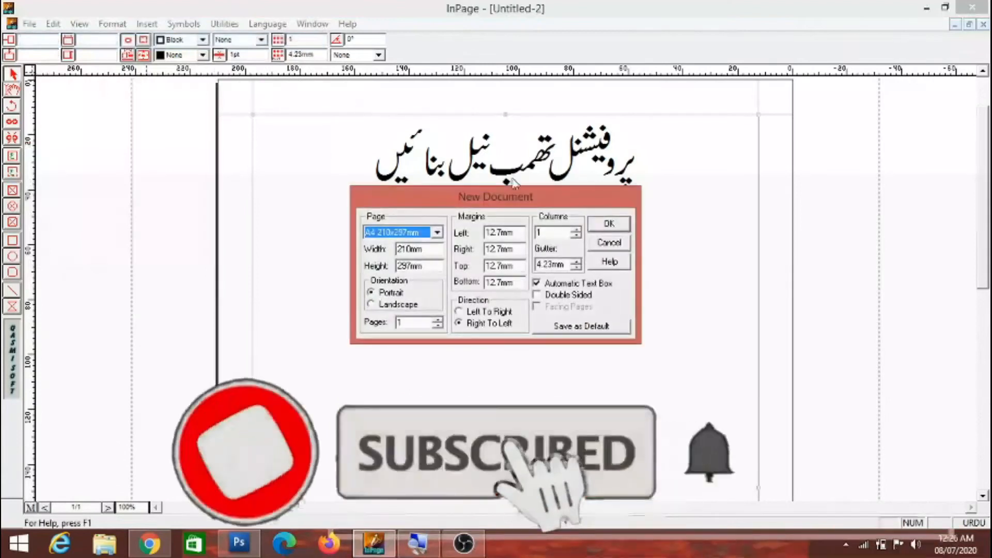
{"action": "left_click", "coordinate": [609, 224]}
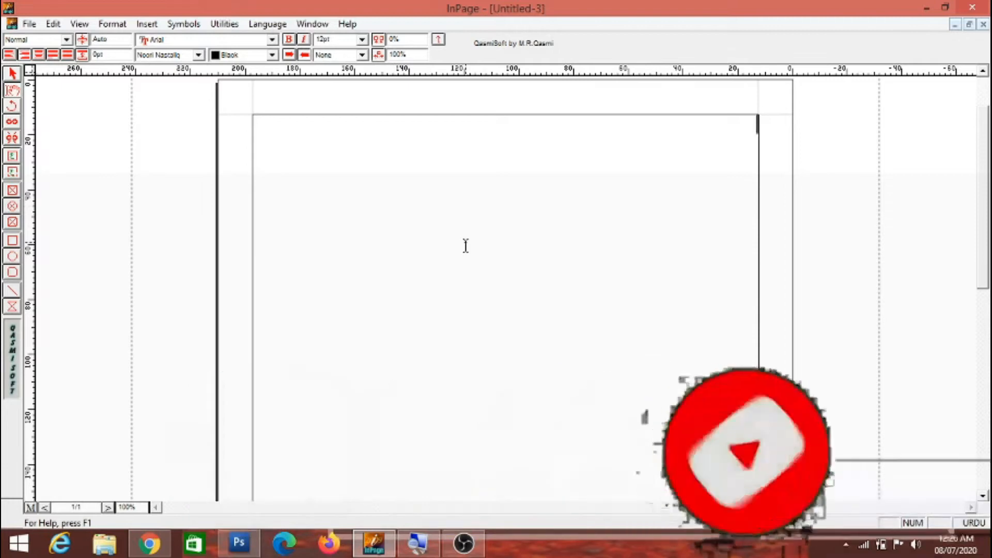
Step: Enter the Urdu title "پروفیشنل تھمب نیل بنائیں" in the new document's text box
{"action": "type", "text": "مر"}
{"action": "key", "text": "BackSpace"}
{"action": "key", "text": "BackSpace"}
{"action": "type", "text": "یہافیشنل"}
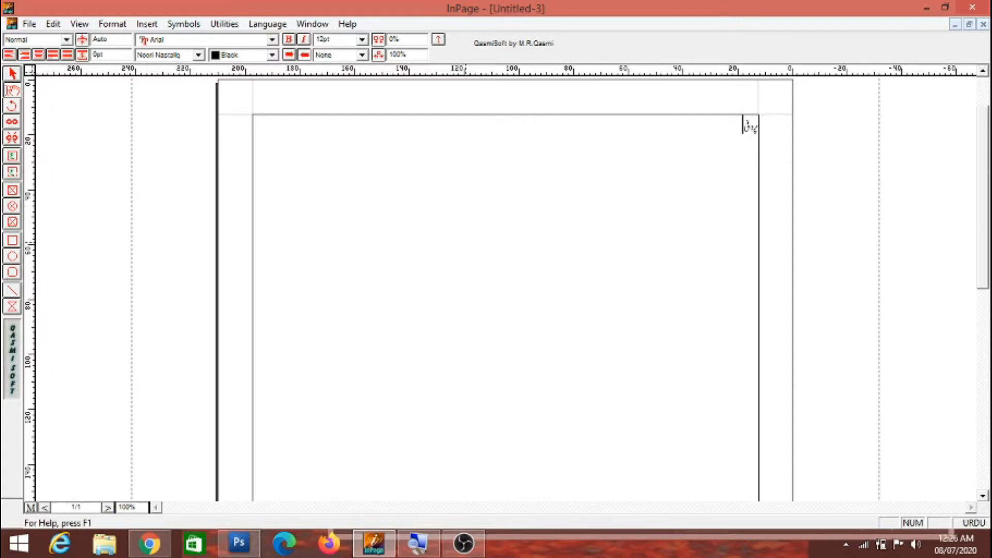
{"action": "type", "text": " ت"}
{"action": "type", "text": "ر"}
{"action": "type", "text": "یننگ"}
{"action": "type", "text": "ل"}
{"action": "type", "text": " بنا"}
{"action": "type", "text": "ئیں"}
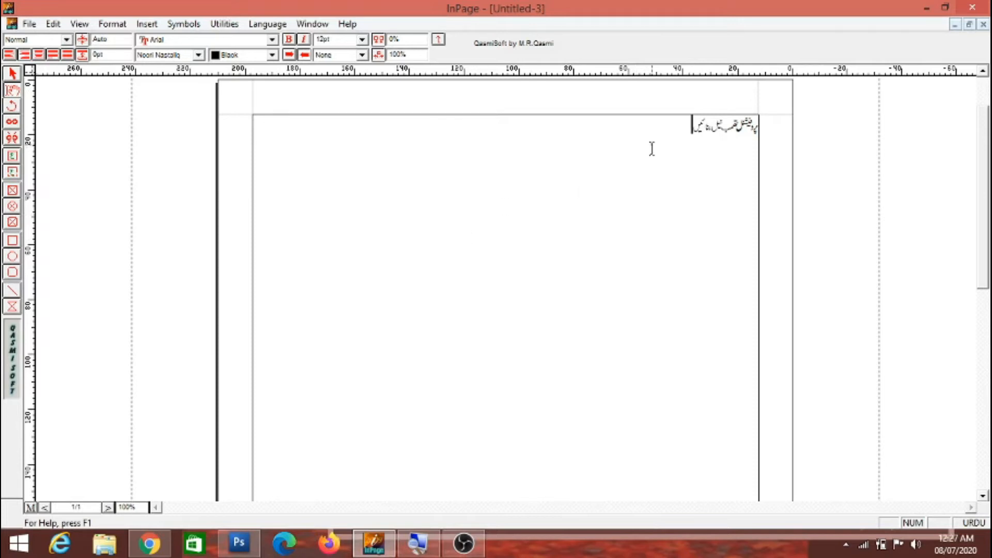
Step: Set the size of the entire Urdu title to 48 pt
{"action": "key", "text": "ctrl+a"}
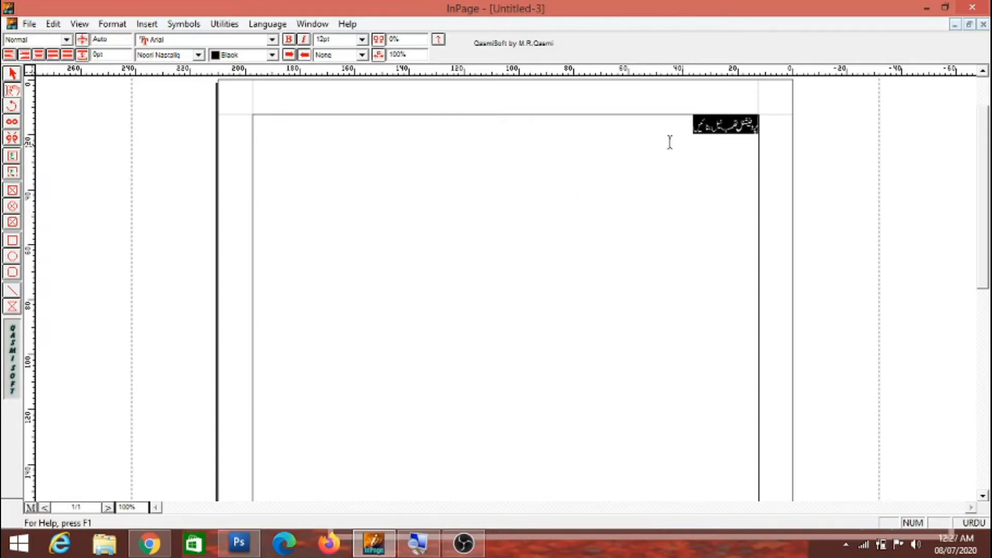
{"action": "left_click", "coordinate": [361, 39]}
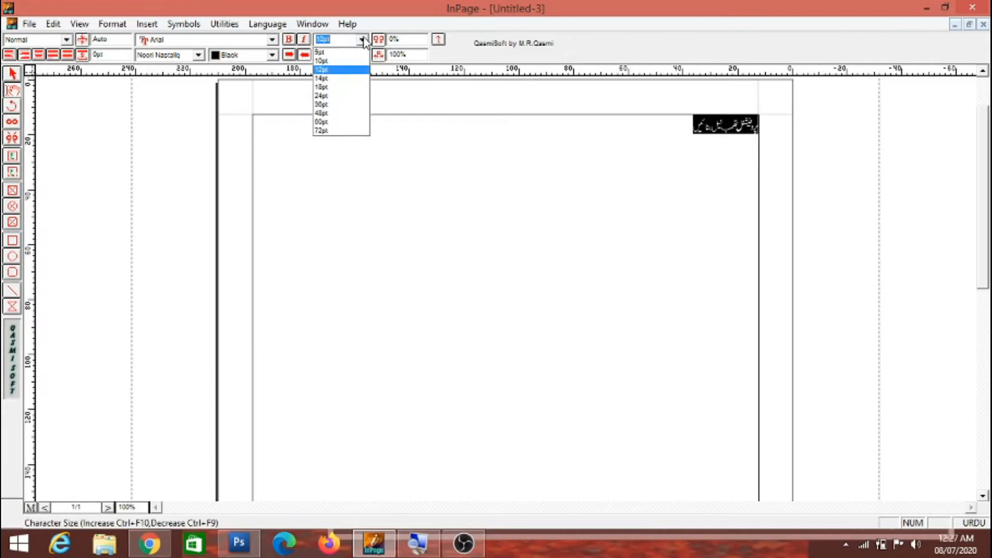
{"action": "left_click", "coordinate": [337, 113]}
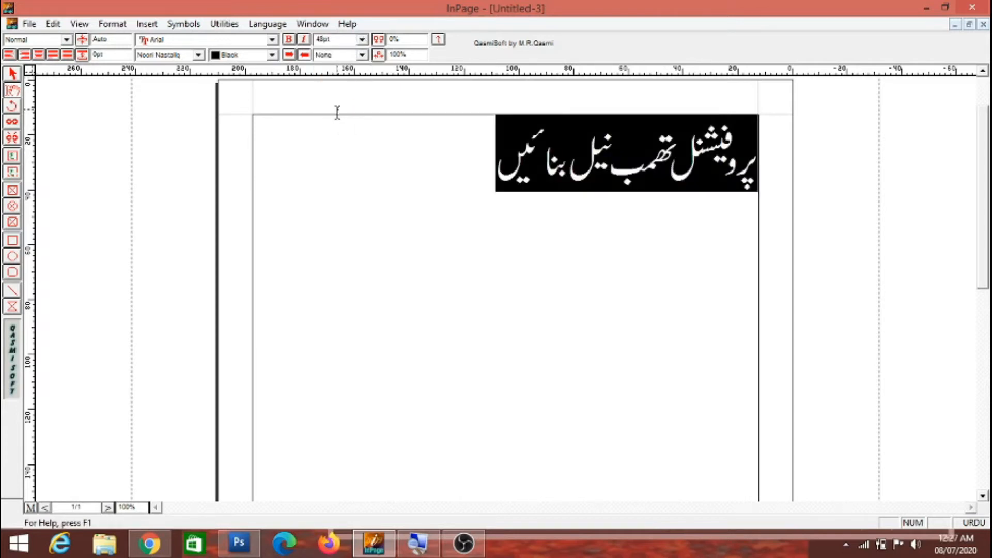
Step: Center the Urdu title horizontally in its text box and select the whole box as an object
{"action": "left_click", "coordinate": [39, 55]}
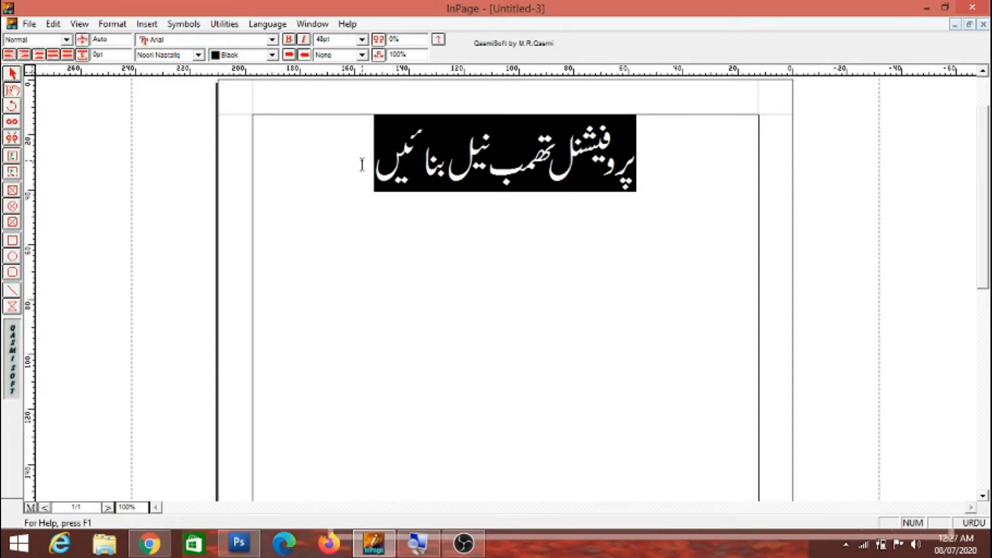
{"action": "left_click", "coordinate": [39, 55]}
{"action": "left_click", "coordinate": [13, 74]}
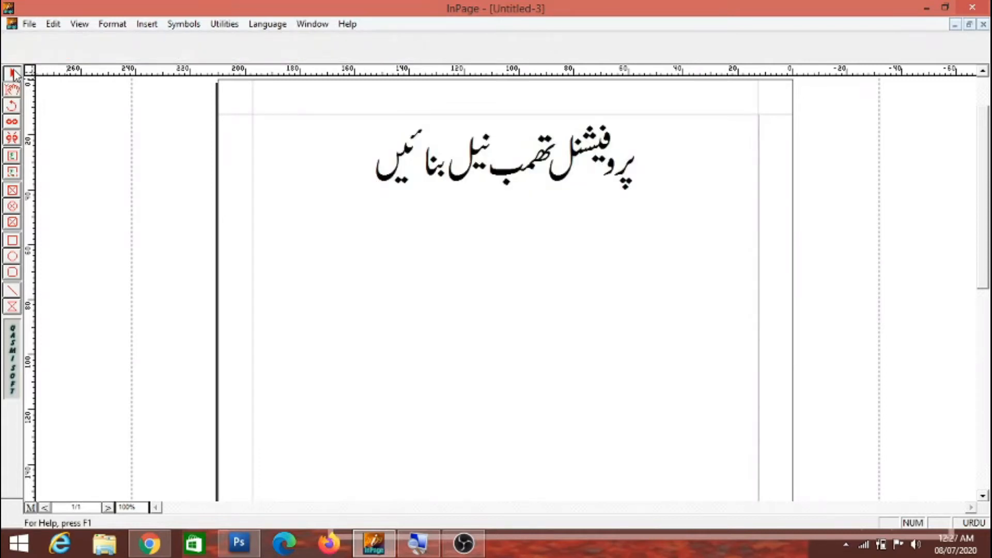
{"action": "left_click", "coordinate": [351, 151]}
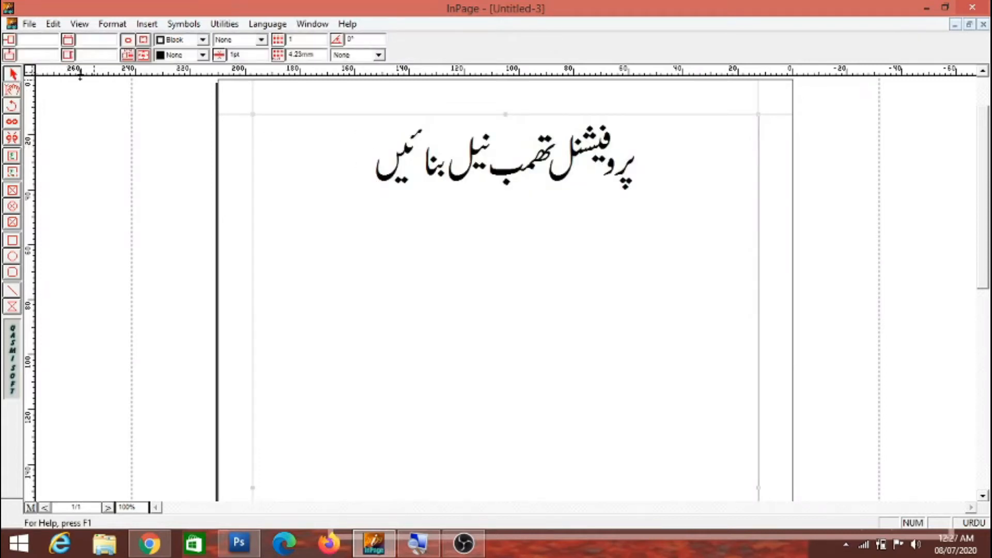
Step: Export the selected title box to the Desktop as the Encapsulated PostScript picture "Thambnailnew1.eps" at 100% scaling
{"action": "left_click", "coordinate": [30, 24]}
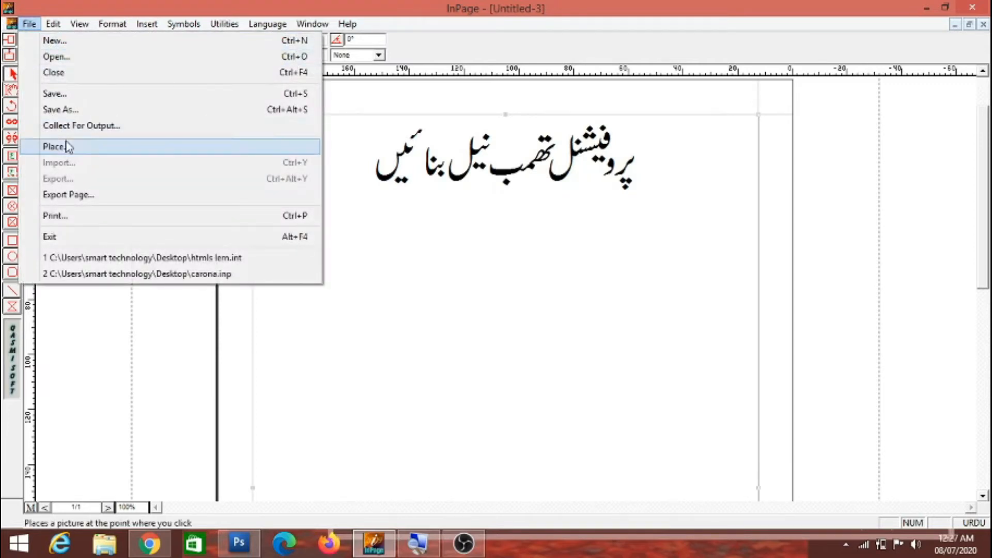
{"action": "left_click", "coordinate": [69, 195]}
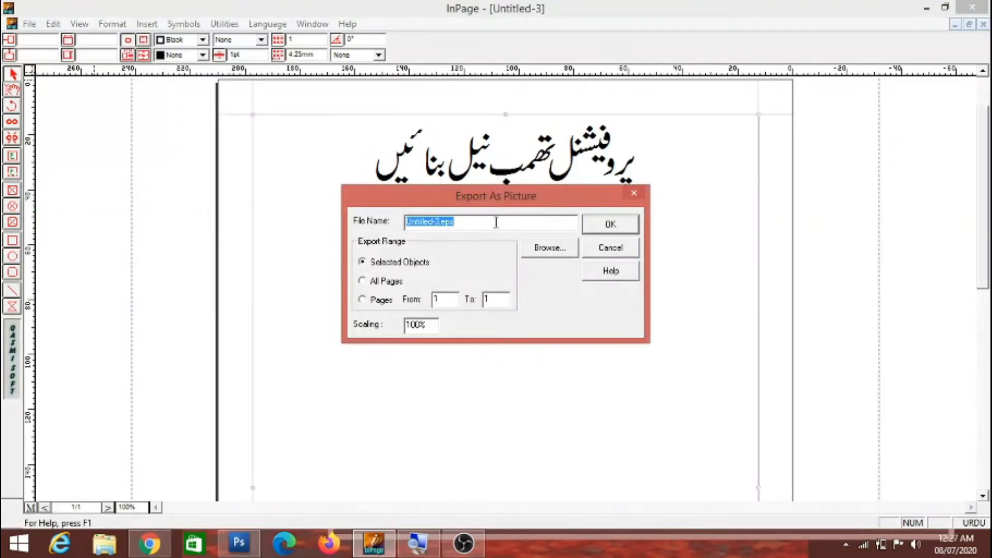
{"action": "left_click", "coordinate": [555, 253]}
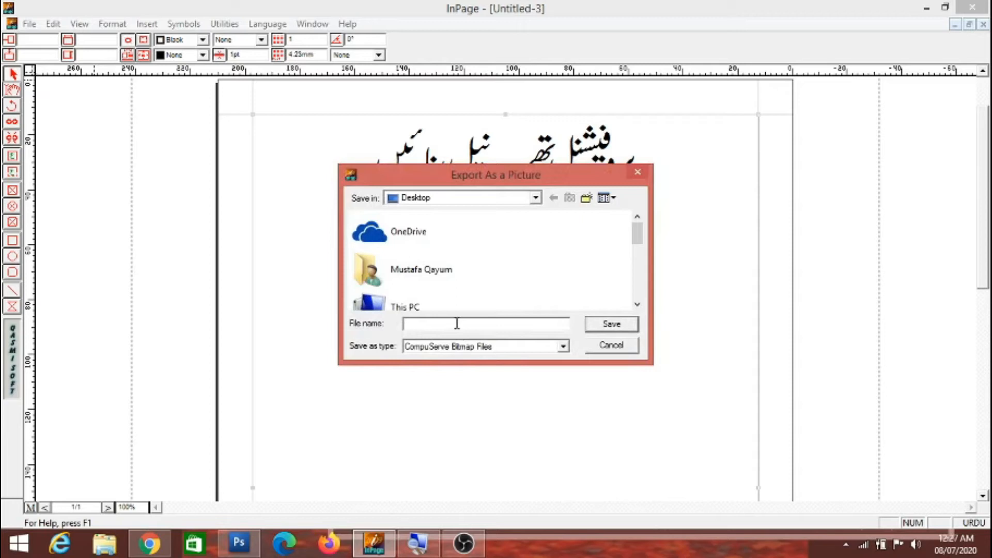
{"action": "type", "text": "T"}
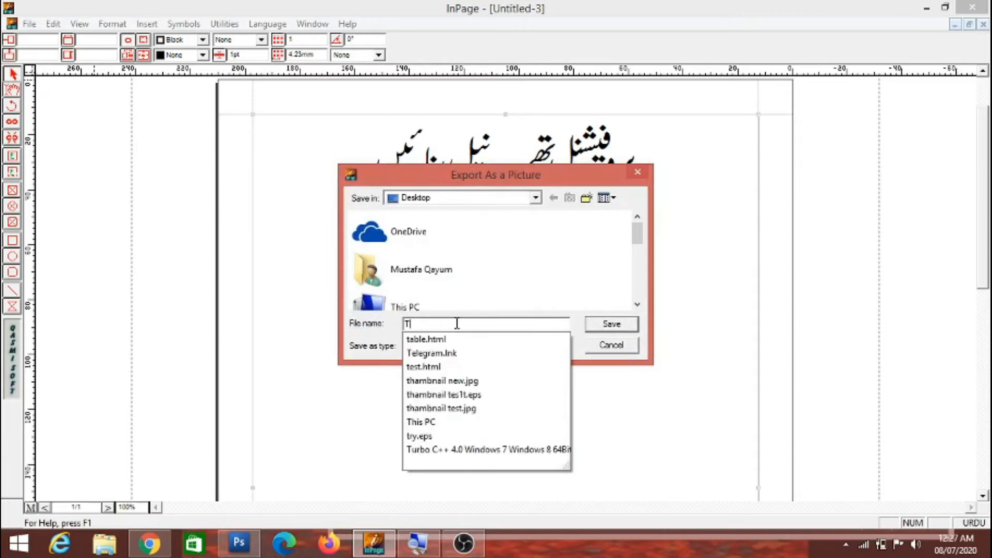
{"action": "type", "text": "hambnail"}
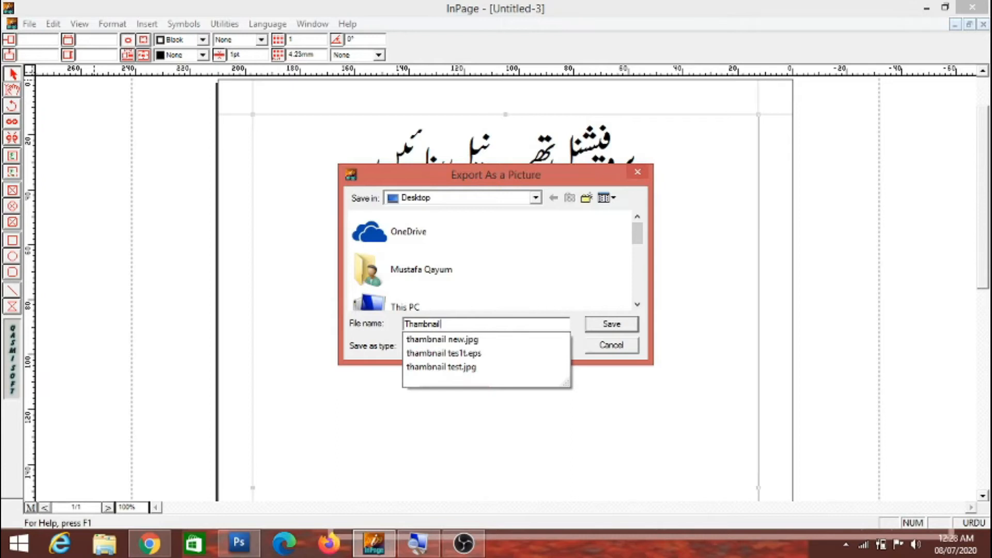
{"action": "type", "text": "new 1"}
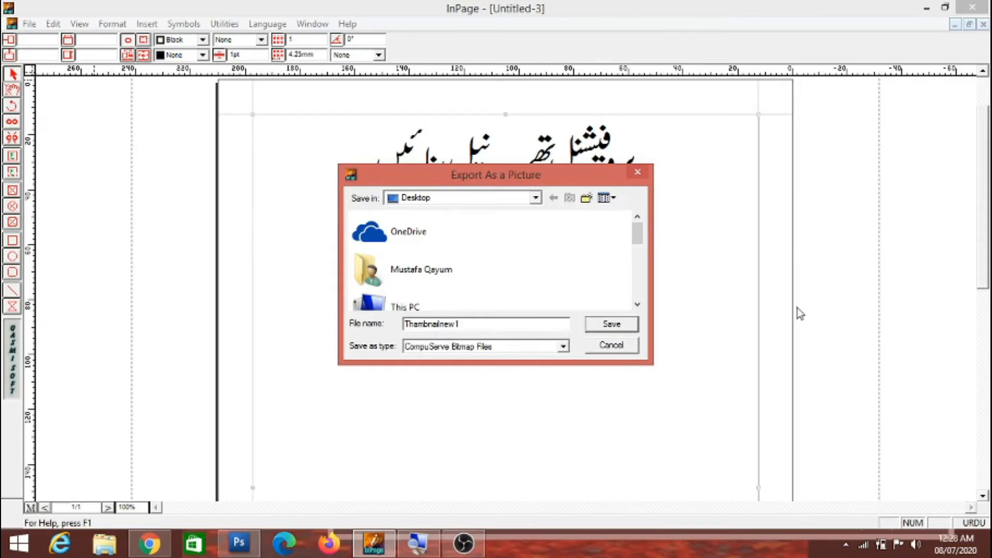
{"action": "left_click", "coordinate": [564, 348]}
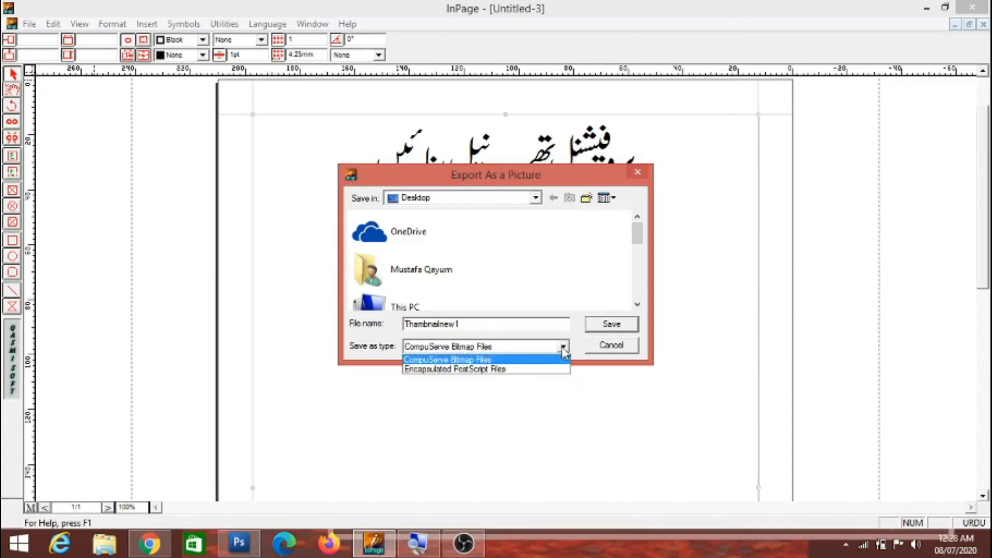
{"action": "left_click", "coordinate": [479, 370]}
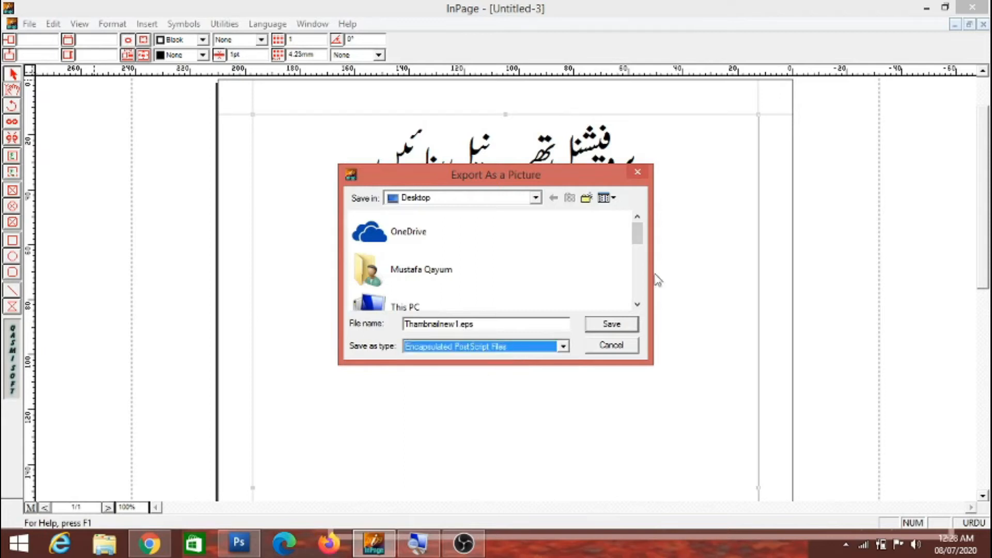
{"action": "left_click", "coordinate": [612, 326]}
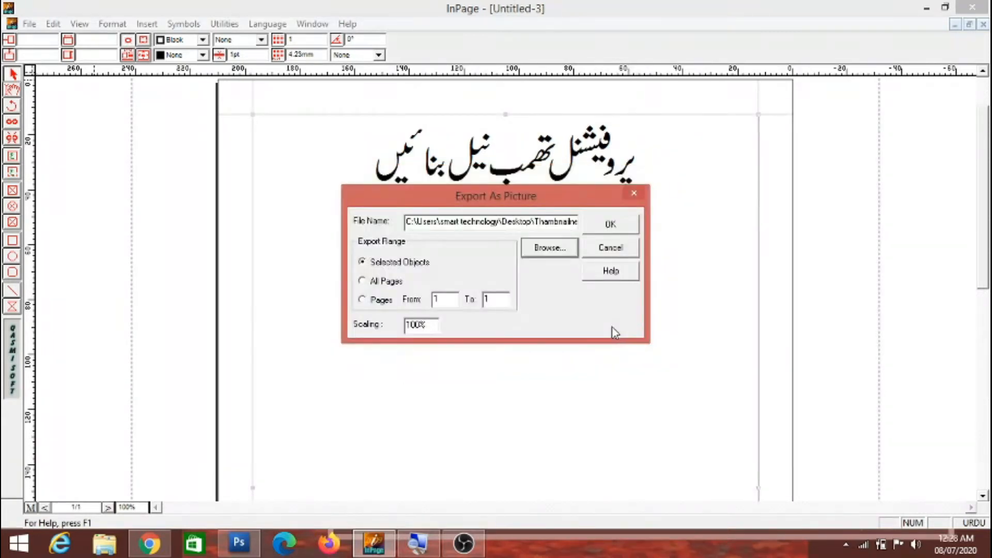
{"action": "left_click", "coordinate": [615, 223]}
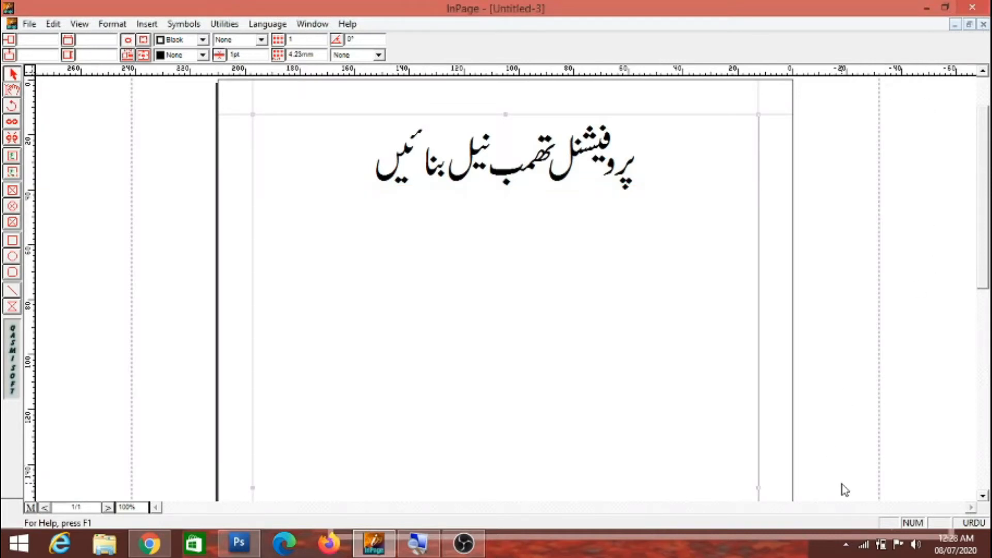
Step: Open Thambnailnew1.eps from the Desktop in Photoshop, rasterizing it at 300 pixels/inch in RGB Color
{"action": "left_click", "coordinate": [989, 544]}
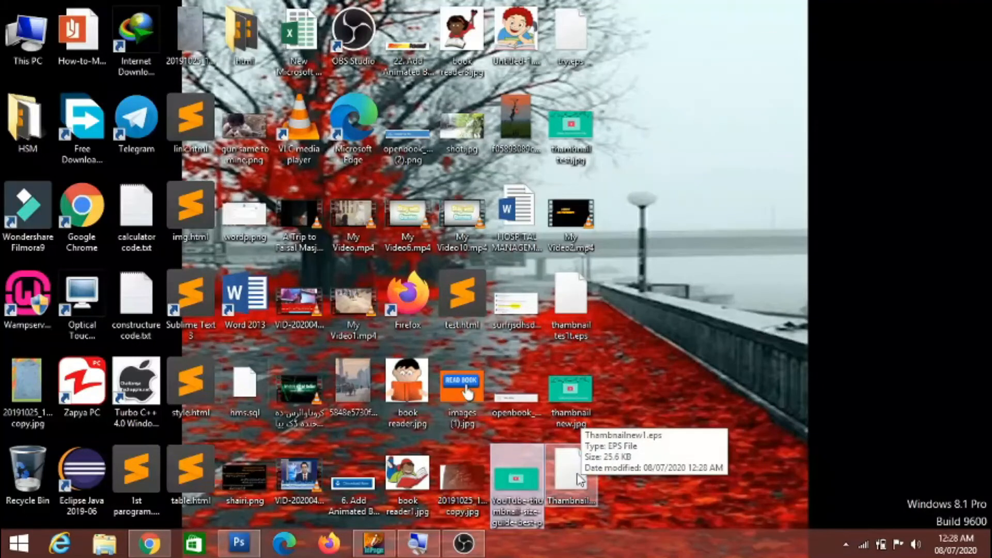
{"action": "left_click", "coordinate": [580, 479]}
{"action": "left_click_drag", "start_coordinate": [580, 479], "coordinate": [473, 176]}
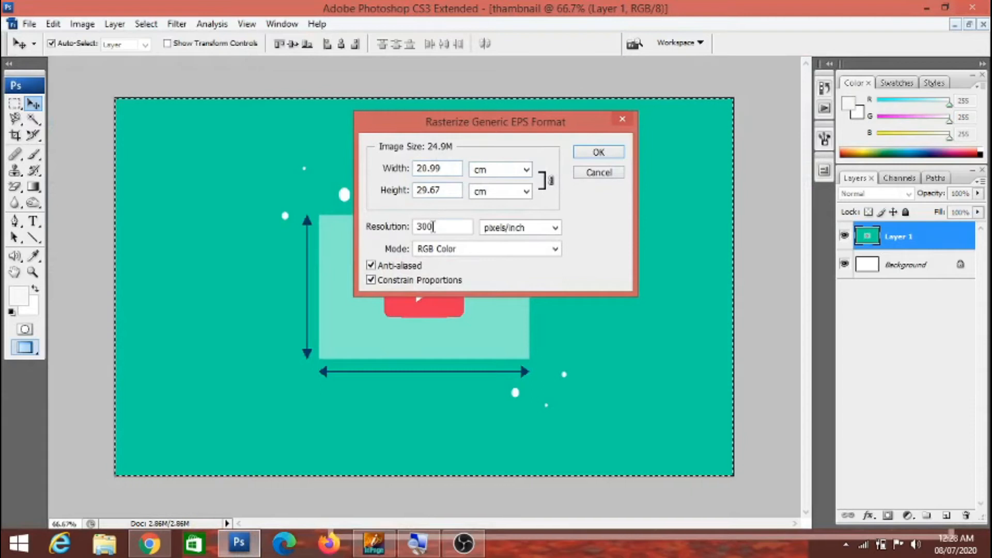
{"action": "double_click", "coordinate": [424, 227]}
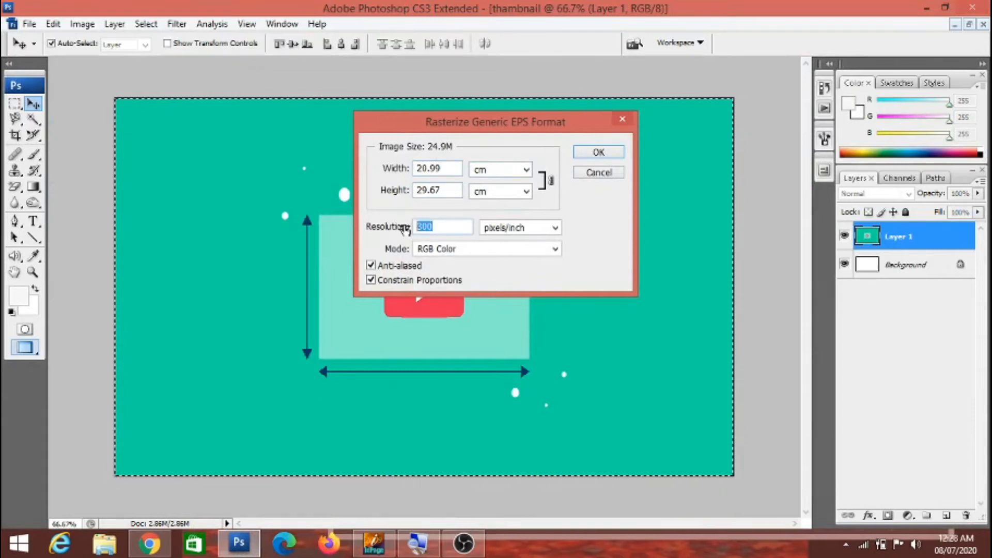
{"action": "type", "text": "300"}
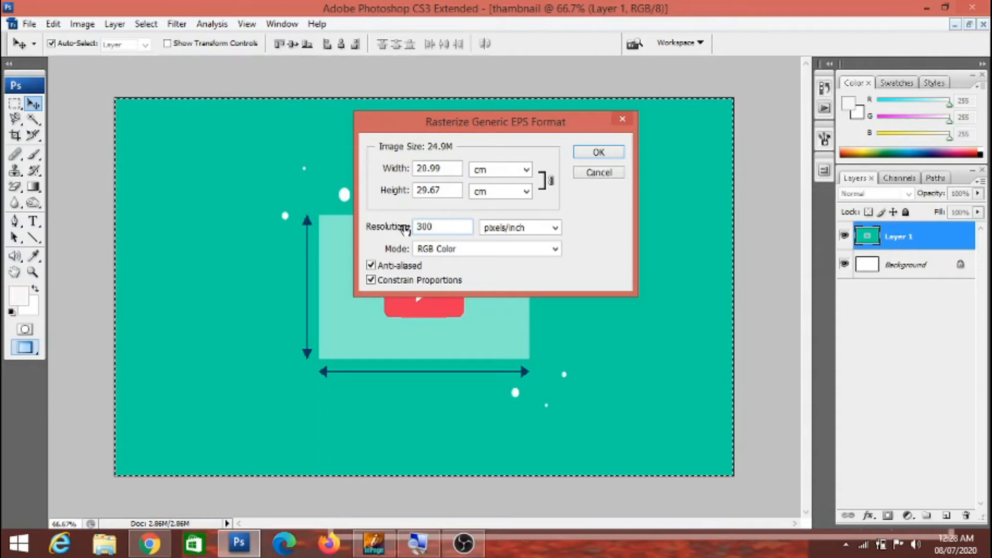
{"action": "left_click", "coordinate": [596, 155]}
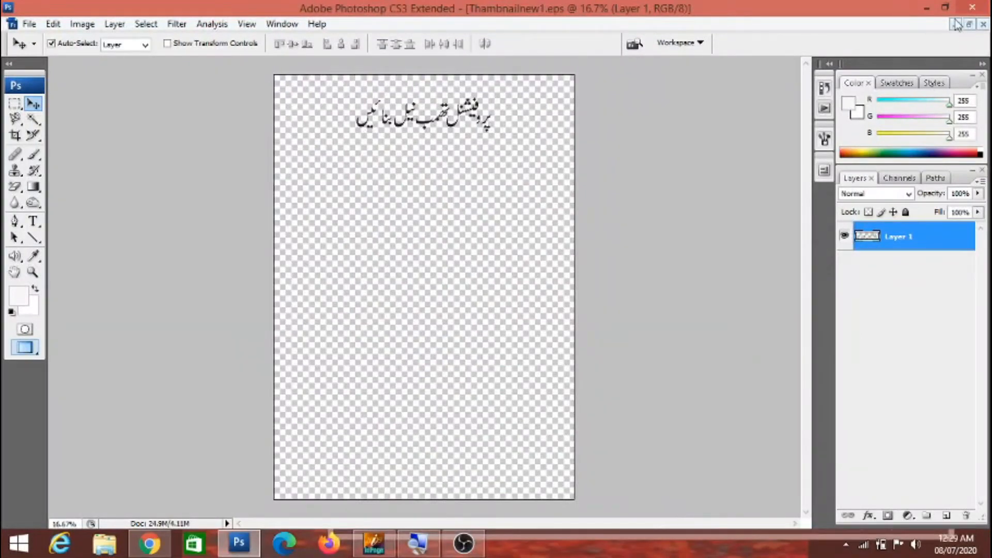
Step: Copy the Urdu title from Thambnailnew1.eps into the thumbnail document and place it above the play-button graphic
{"action": "left_click", "coordinate": [970, 26]}
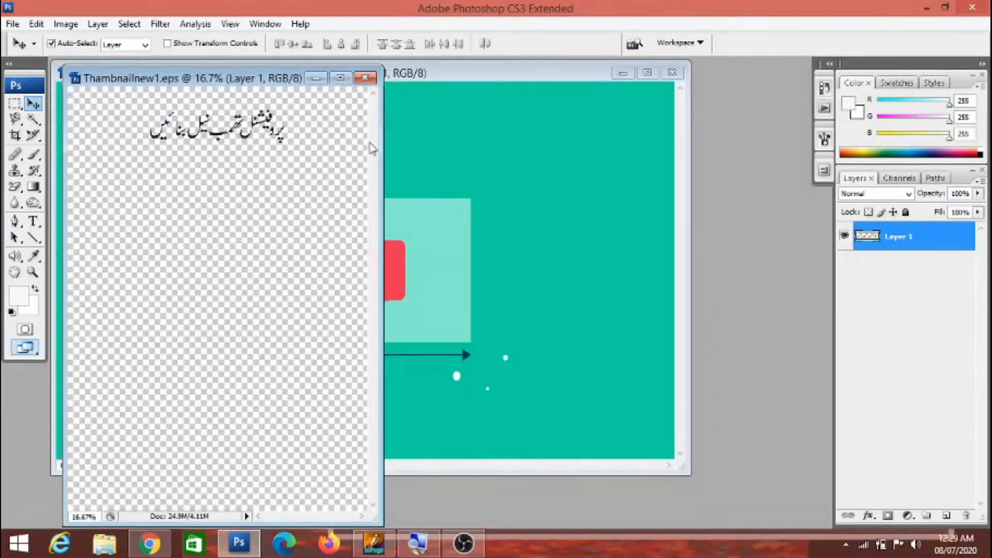
{"action": "left_click_drag", "start_coordinate": [243, 132], "coordinate": [595, 155]}
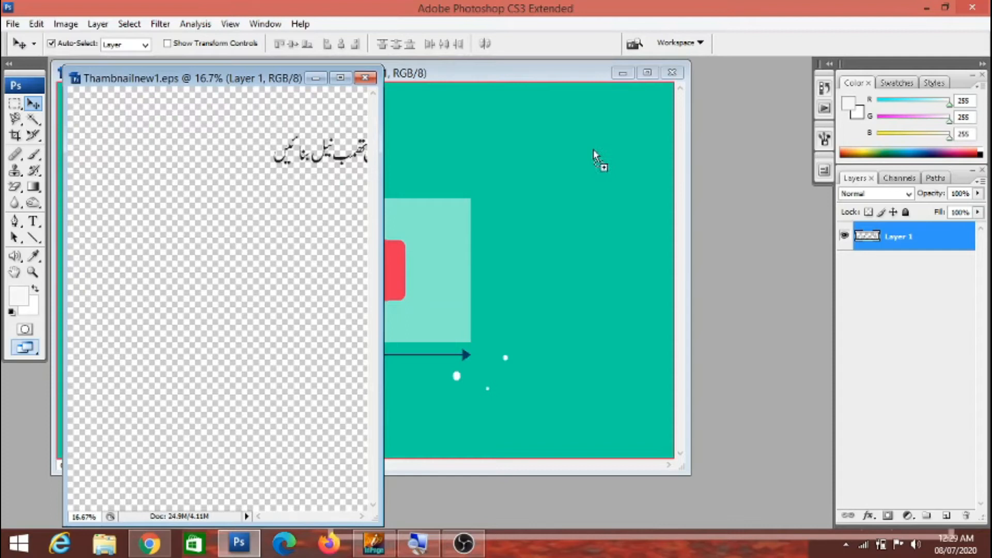
{"action": "left_click_drag", "start_coordinate": [524, 136], "coordinate": [525, 138]}
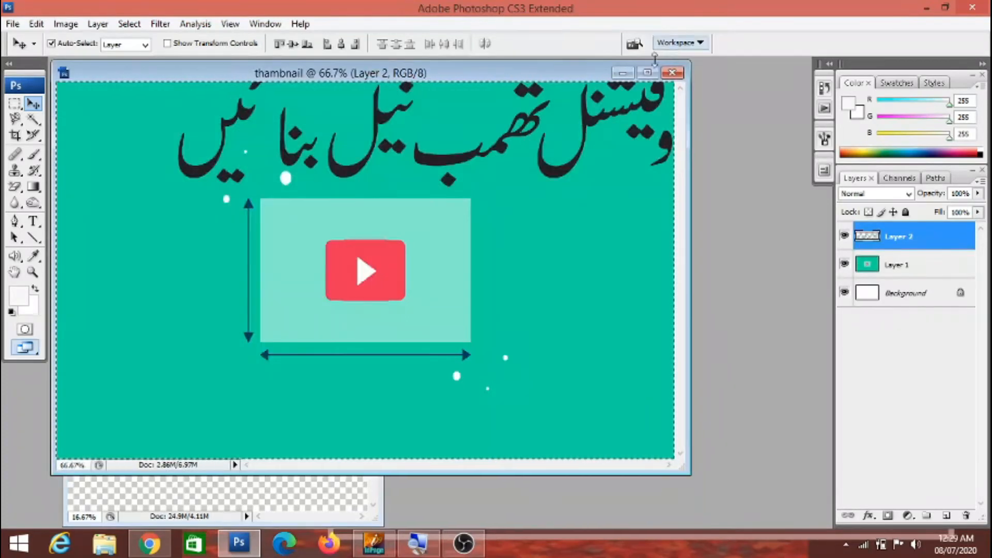
{"action": "left_click", "coordinate": [647, 72]}
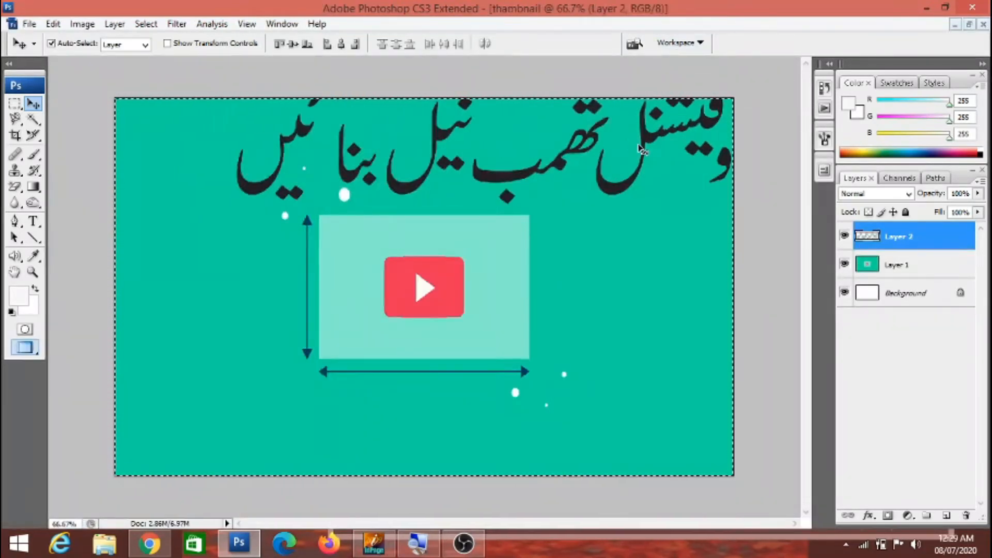
{"action": "left_click_drag", "start_coordinate": [653, 137], "coordinate": [600, 155]}
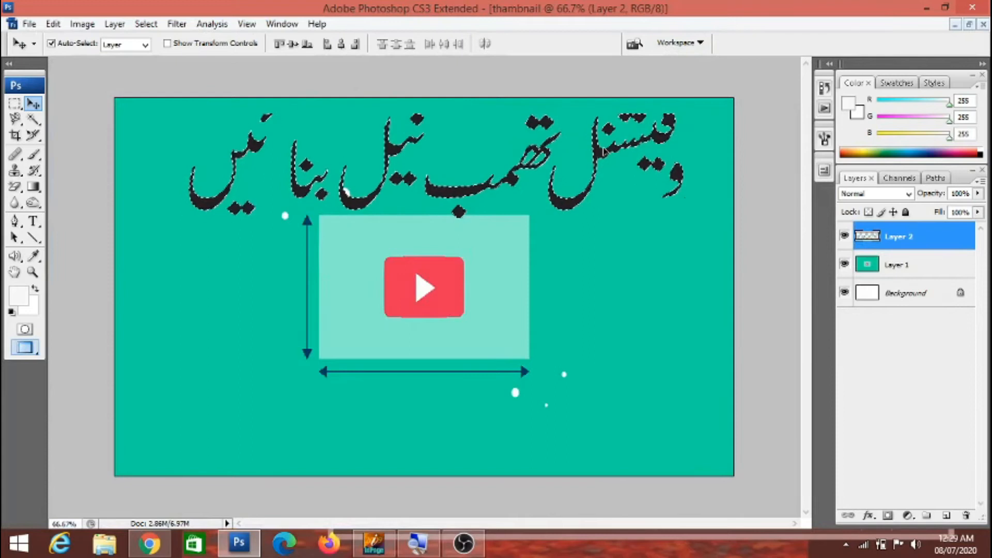
{"action": "left_click", "coordinate": [613, 202]}
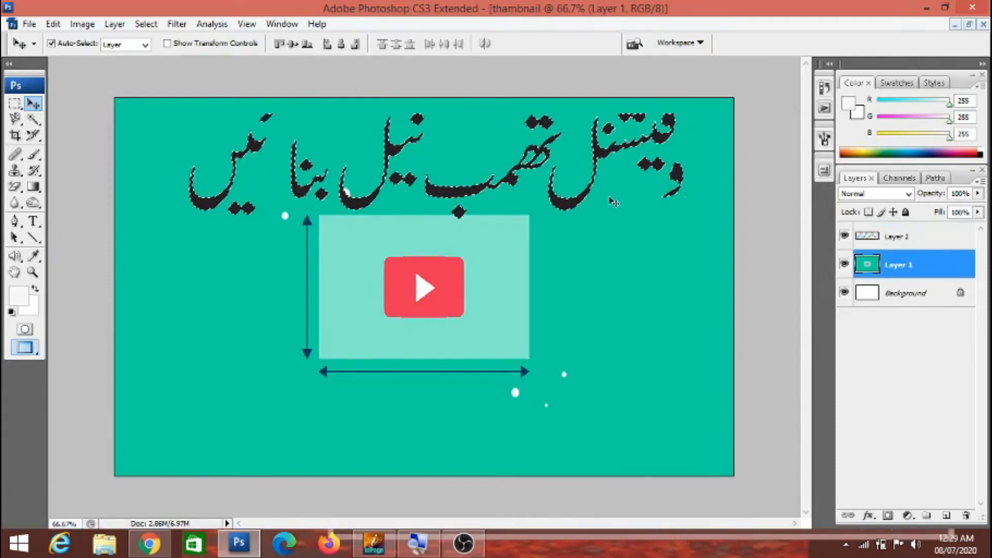
{"action": "left_click", "coordinate": [875, 239]}
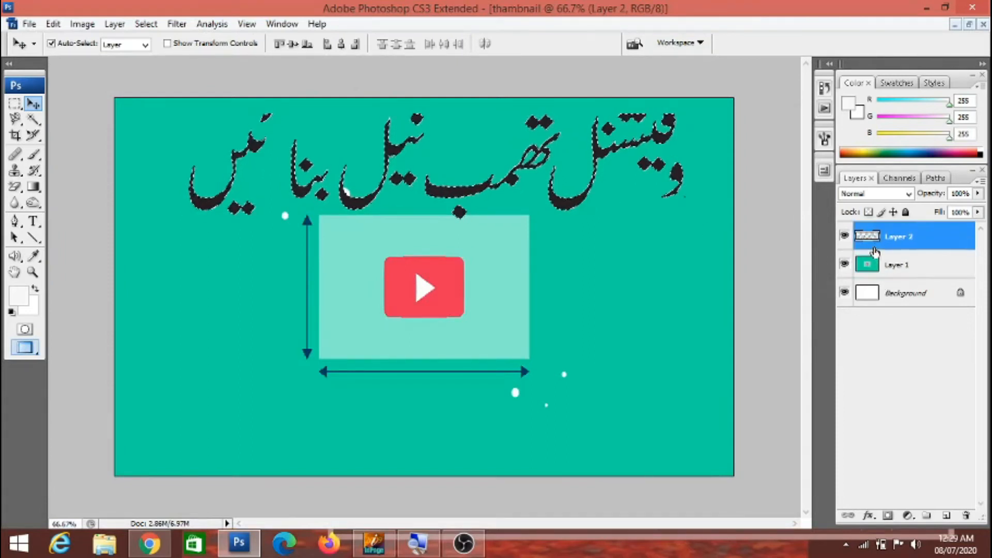
{"action": "double_click", "coordinate": [874, 241]}
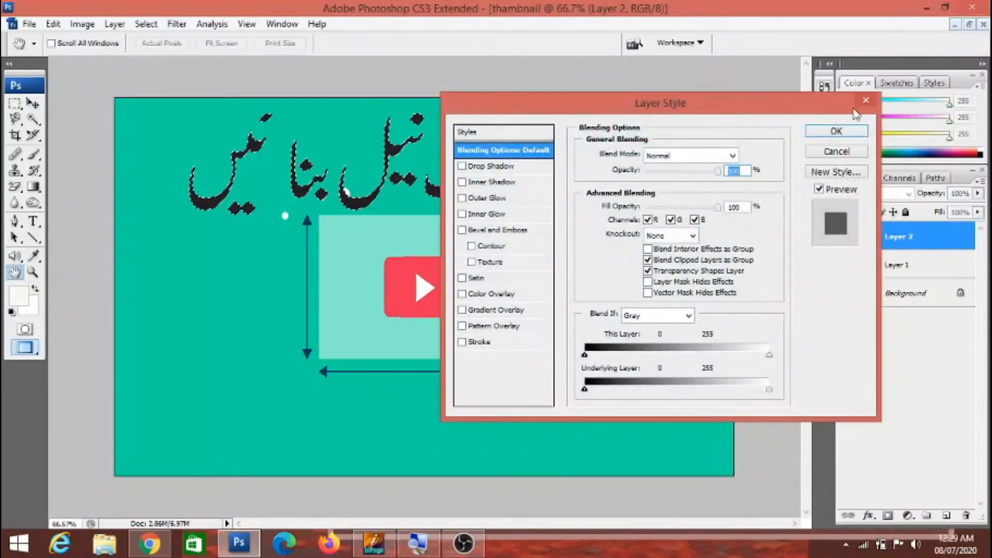
{"action": "left_click", "coordinate": [866, 100]}
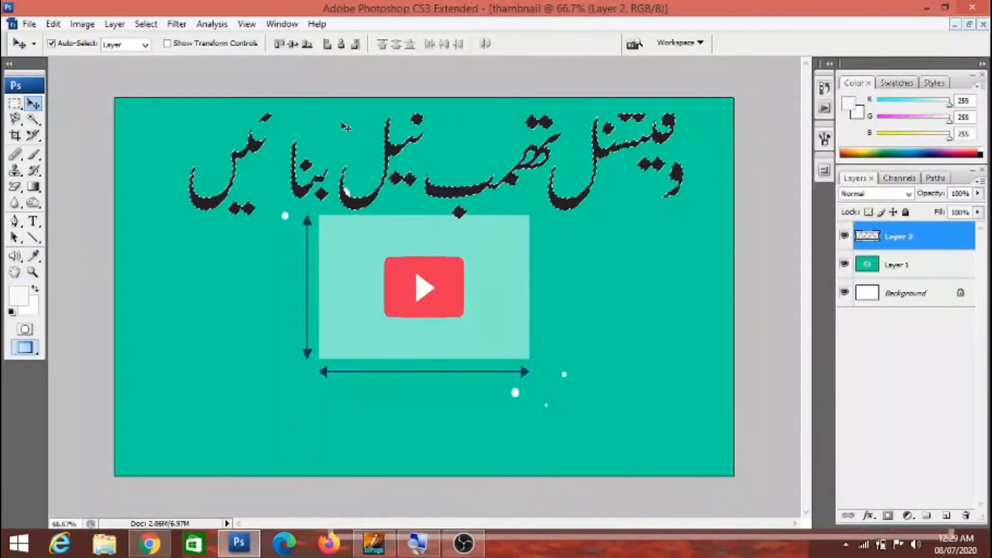
Step: Scale the Urdu title layer with Free Transform to 99.9% width and 84.9% height
{"action": "key", "text": "ctrl+t"}
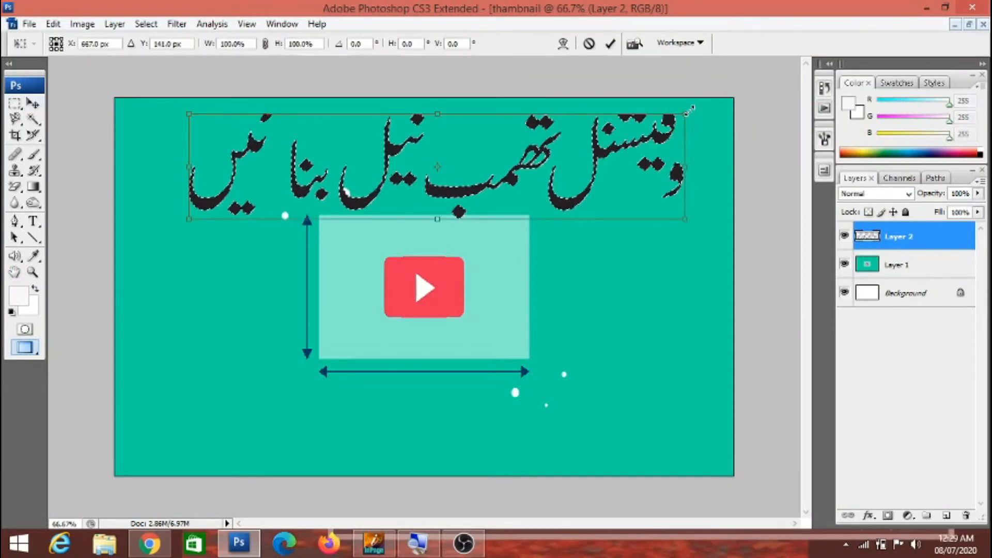
{"action": "mouse_move", "coordinate": [688, 113]}
{"action": "left_mouse_down"}
{"action": "mouse_move", "coordinate": [670, 142]}
{"action": "mouse_move", "coordinate": [689, 109]}
{"action": "left_mouse_up"}
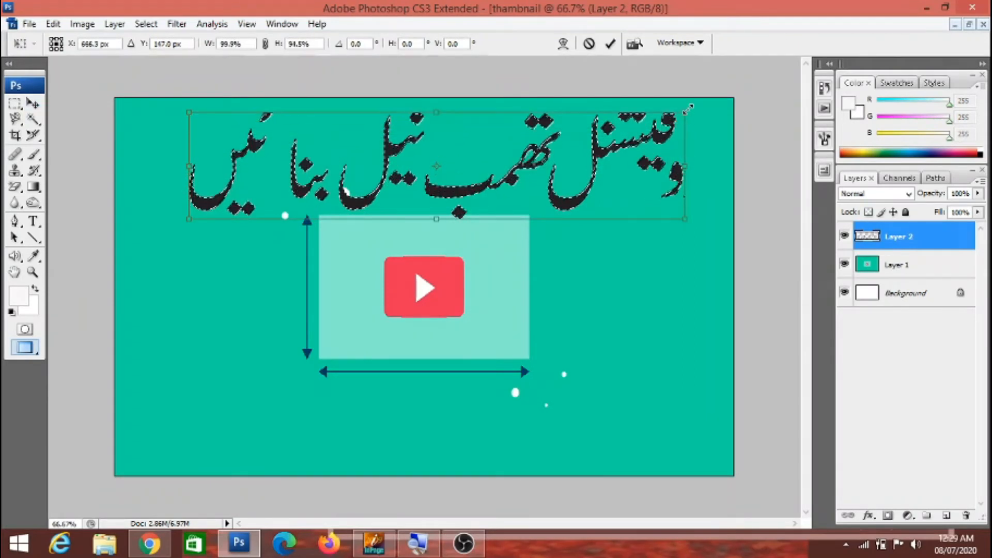
{"action": "left_click_drag", "start_coordinate": [436, 219], "coordinate": [436, 202]}
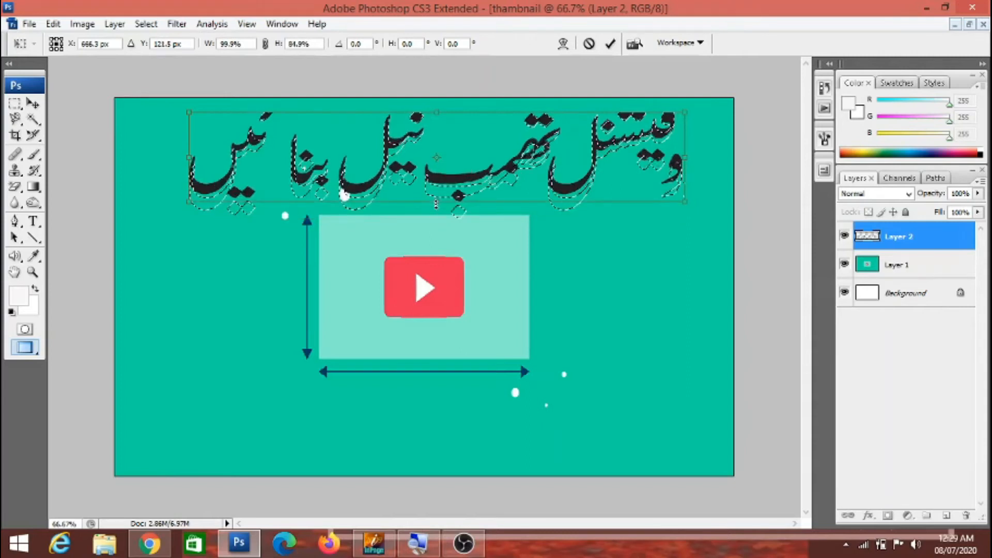
{"action": "left_click", "coordinate": [614, 46]}
{"action": "left_click", "coordinate": [477, 233]}
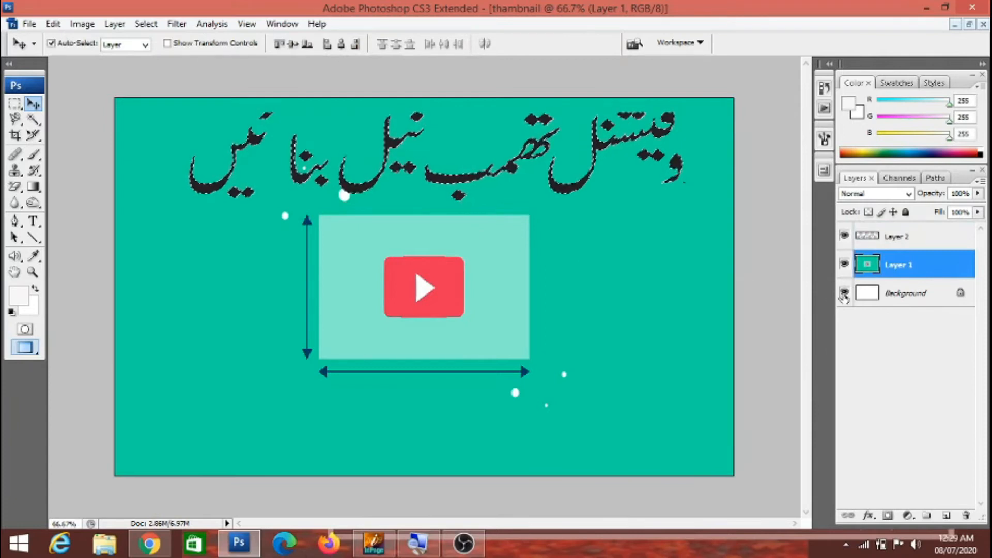
{"action": "double_click", "coordinate": [877, 299]}
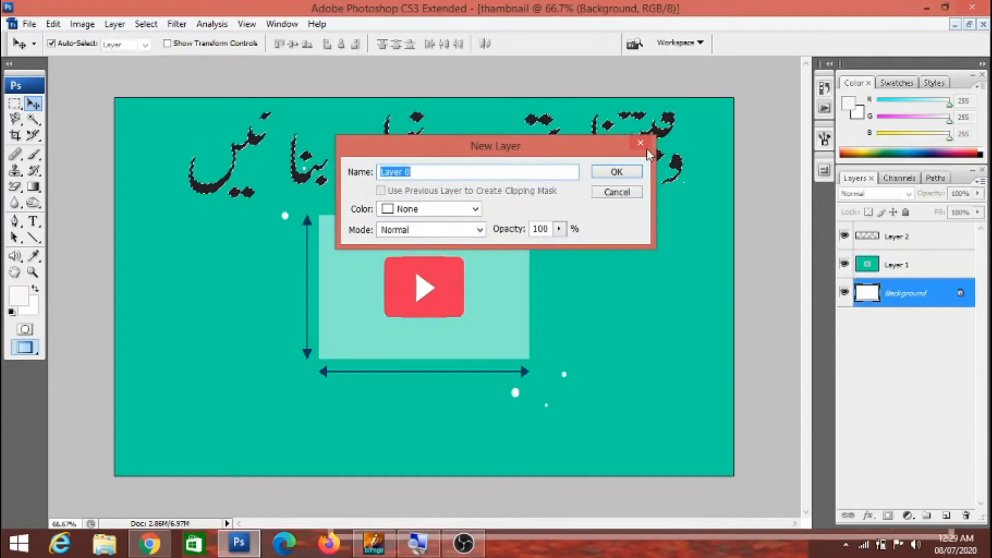
{"action": "left_click", "coordinate": [641, 145]}
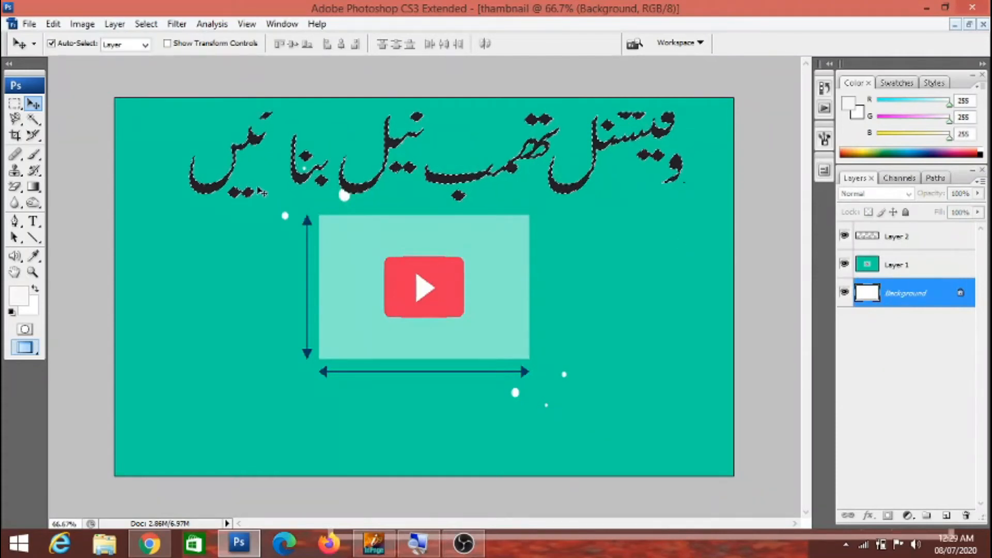
Step: Select the green image layer and turn on the CMYK proof colors preview for the thumbnail document
{"action": "left_click", "coordinate": [182, 177]}
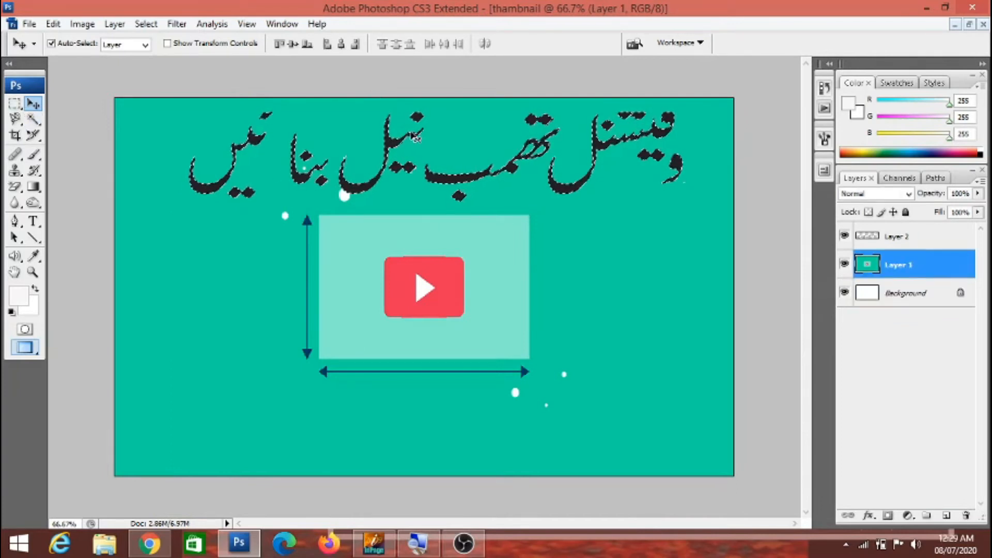
{"action": "key", "text": "ctrl+y"}
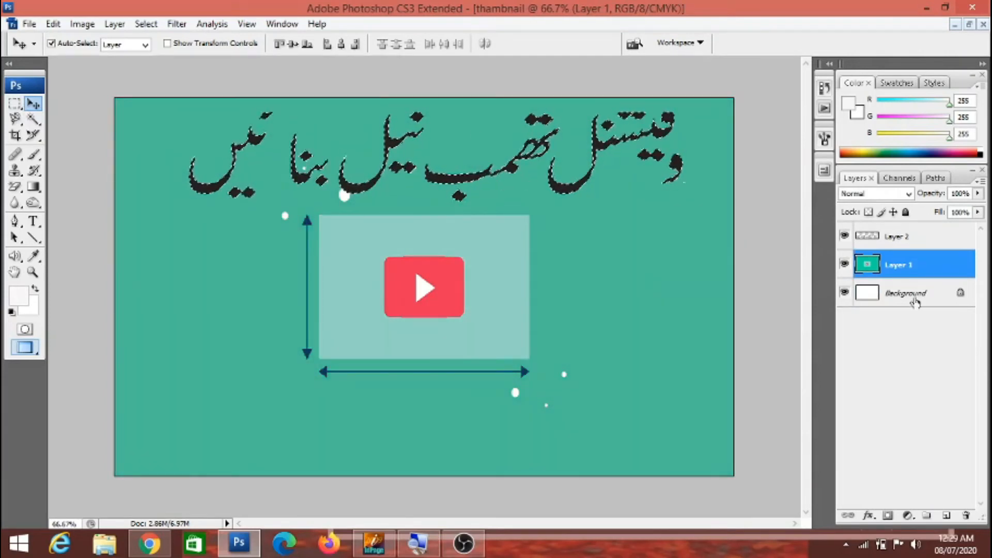
Step: Delete the Urdu title layer, Layer 2, from the thumbnail document
{"action": "left_click", "coordinate": [910, 240]}
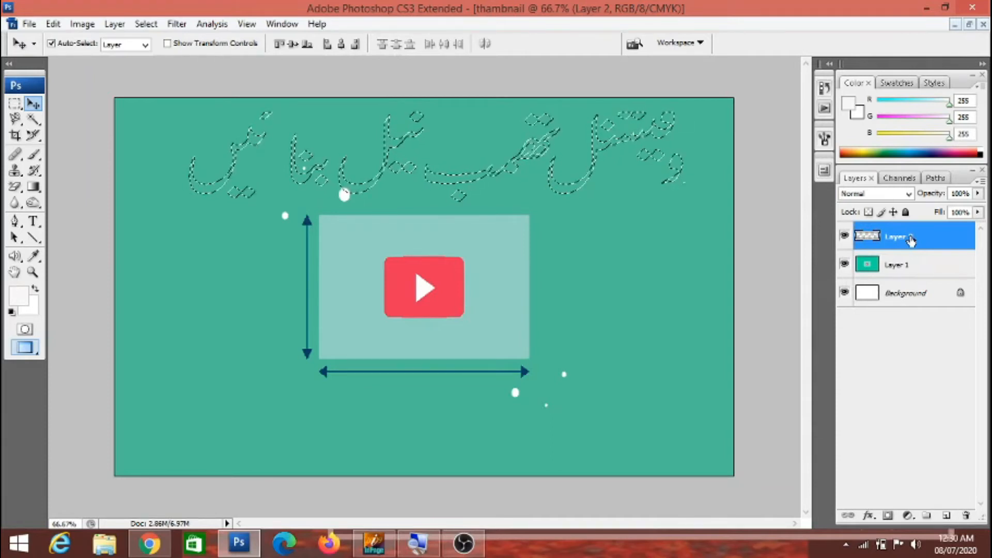
{"action": "right_click", "coordinate": [910, 239]}
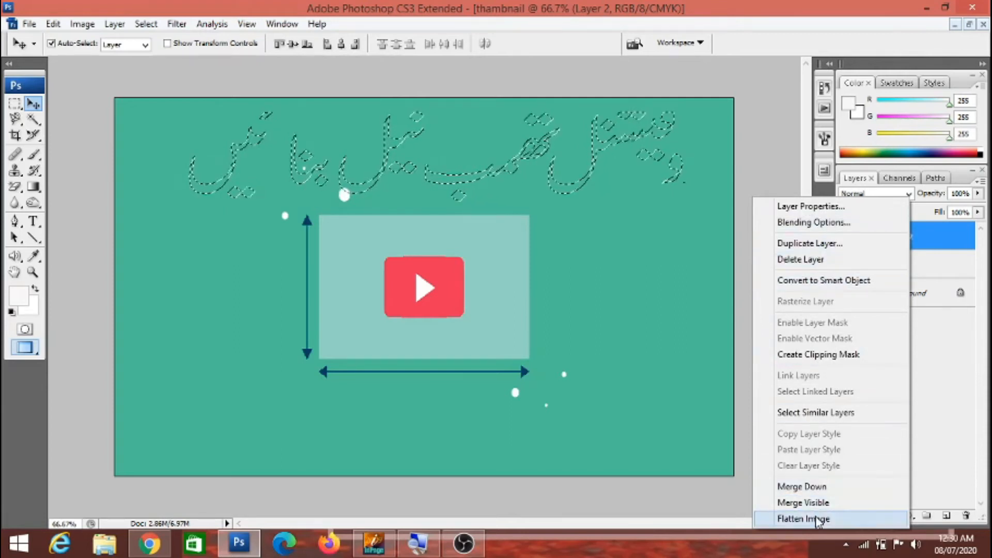
{"action": "left_click", "coordinate": [970, 346]}
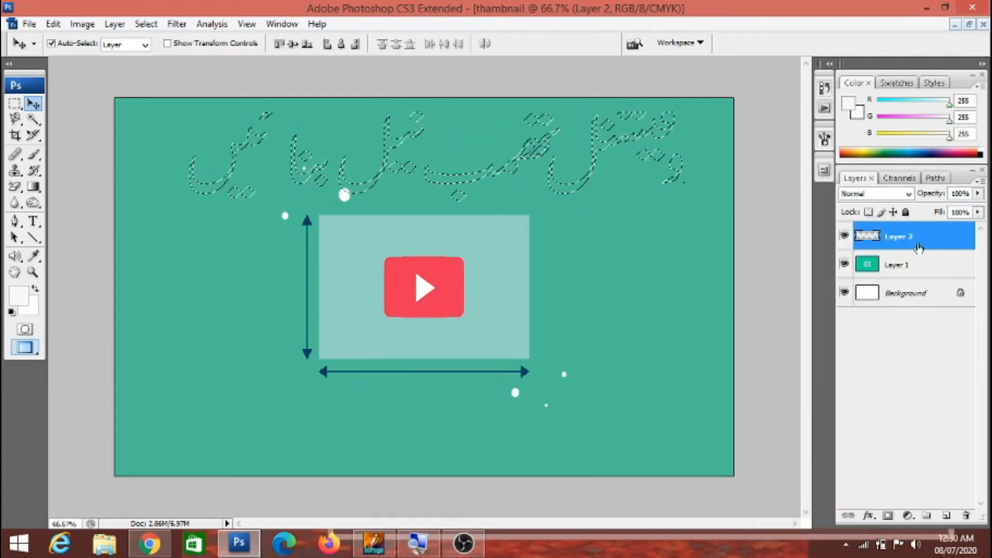
{"action": "left_click", "coordinate": [968, 516]}
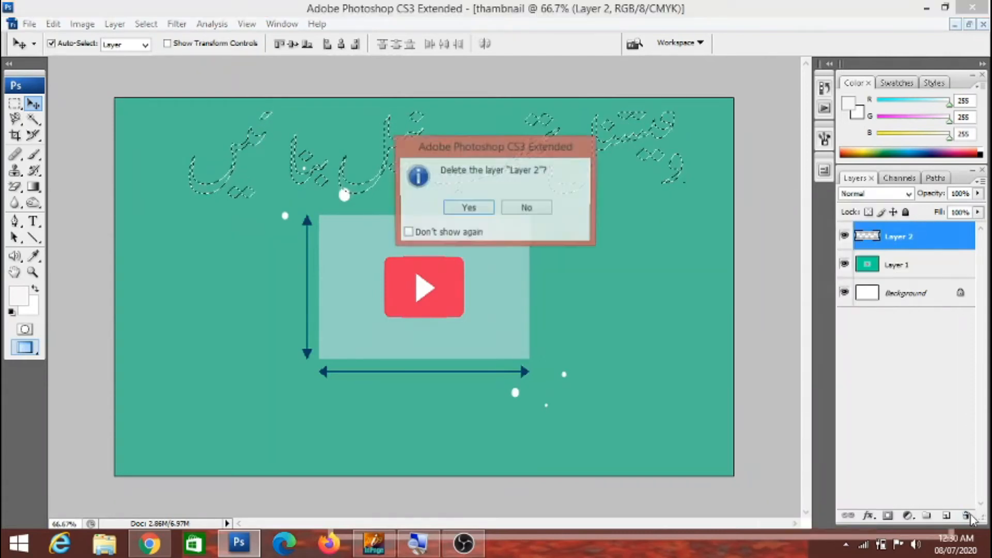
{"action": "left_click", "coordinate": [483, 210]}
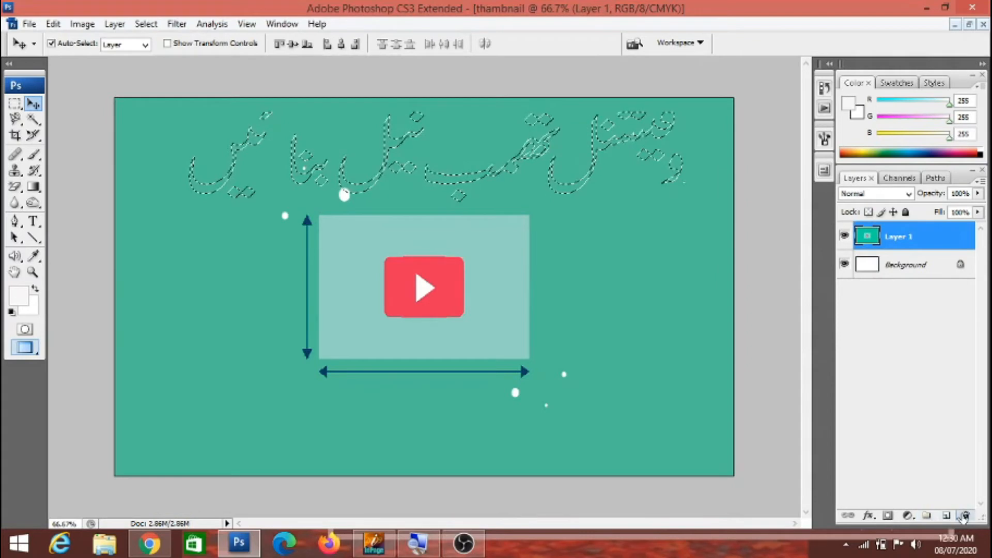
{"action": "left_click", "coordinate": [966, 516]}
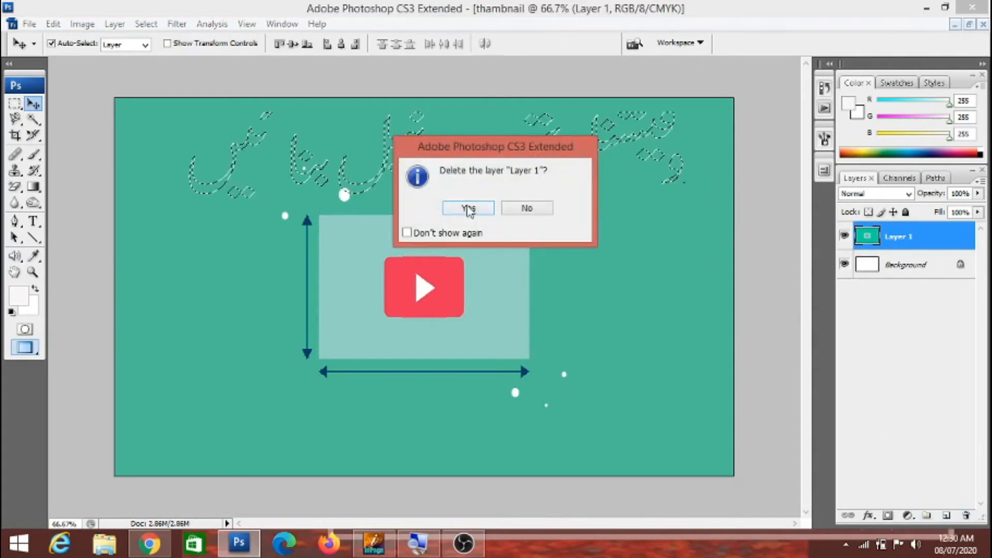
{"action": "left_click", "coordinate": [468, 209]}
{"action": "key", "text": "ctrl+z"}
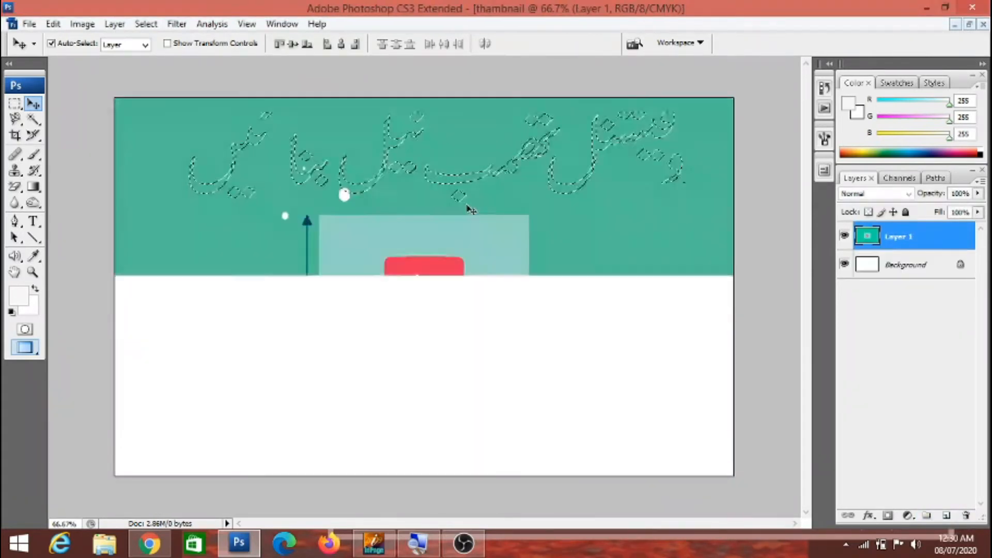
{"action": "key", "text": "ctrl+z"}
{"action": "key", "text": "ctrl+z"}
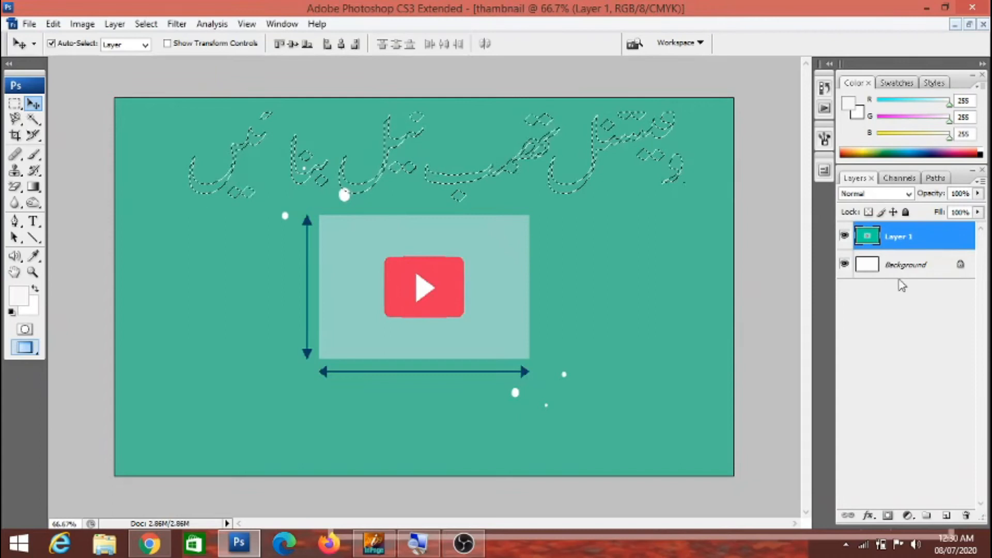
Step: Delete the white Background layer from the thumbnail document
{"action": "left_click", "coordinate": [903, 272]}
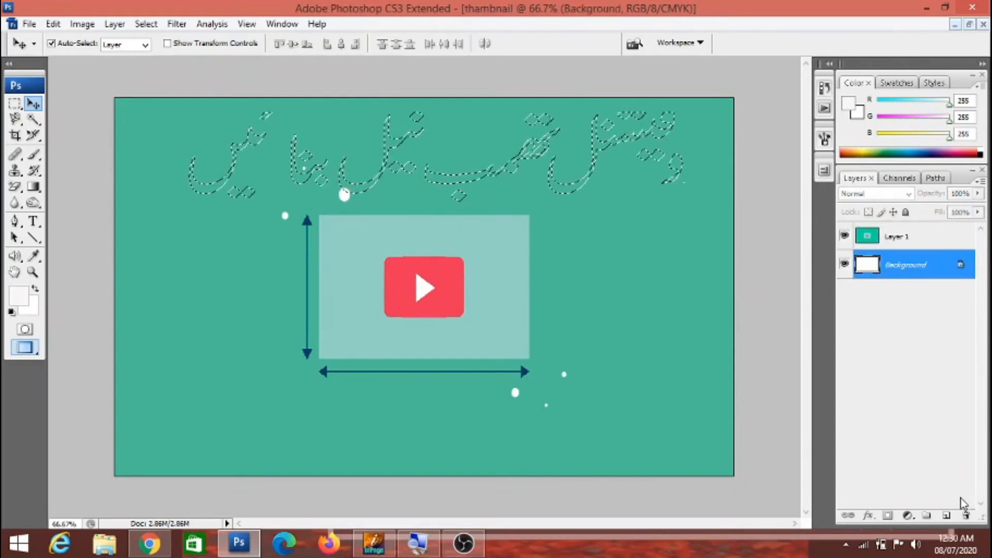
{"action": "left_click", "coordinate": [967, 515]}
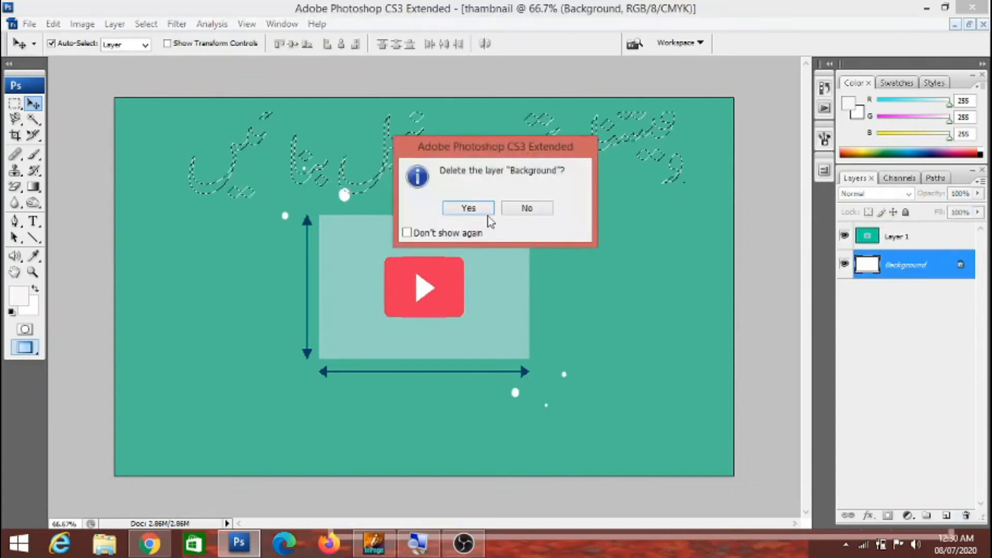
{"action": "left_click", "coordinate": [460, 208]}
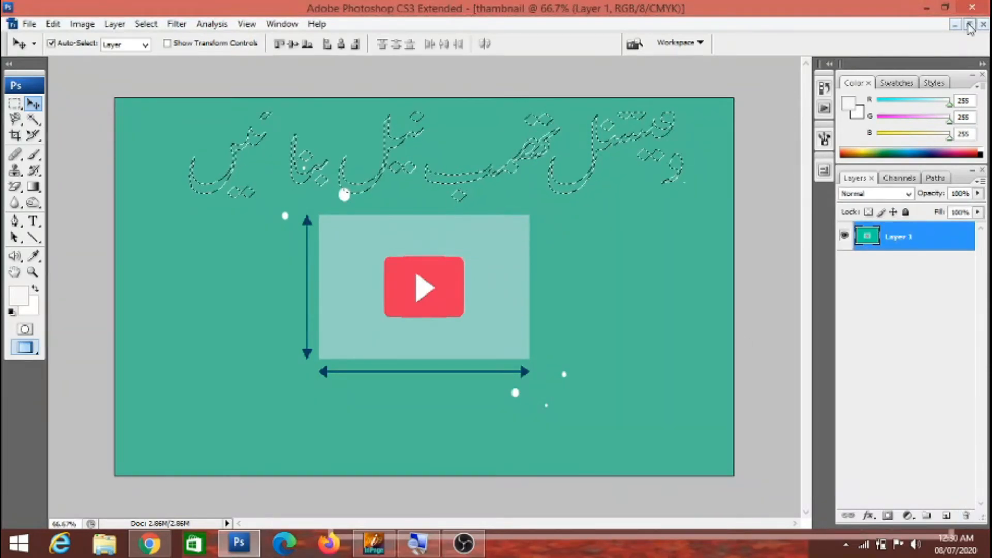
Step: Arrange both document windows side by side and copy the Urdu title from Thambnailnew1.eps into the thumbnail document
{"action": "left_click", "coordinate": [969, 25]}
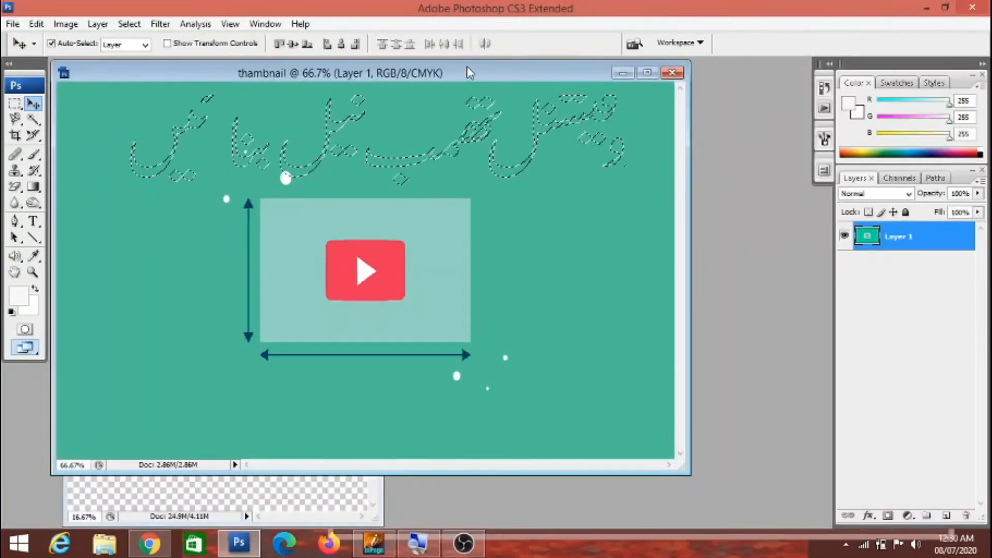
{"action": "left_click_drag", "start_coordinate": [469, 73], "coordinate": [648, 224]}
{"action": "left_click_drag", "start_coordinate": [240, 125], "coordinate": [543, 305]}
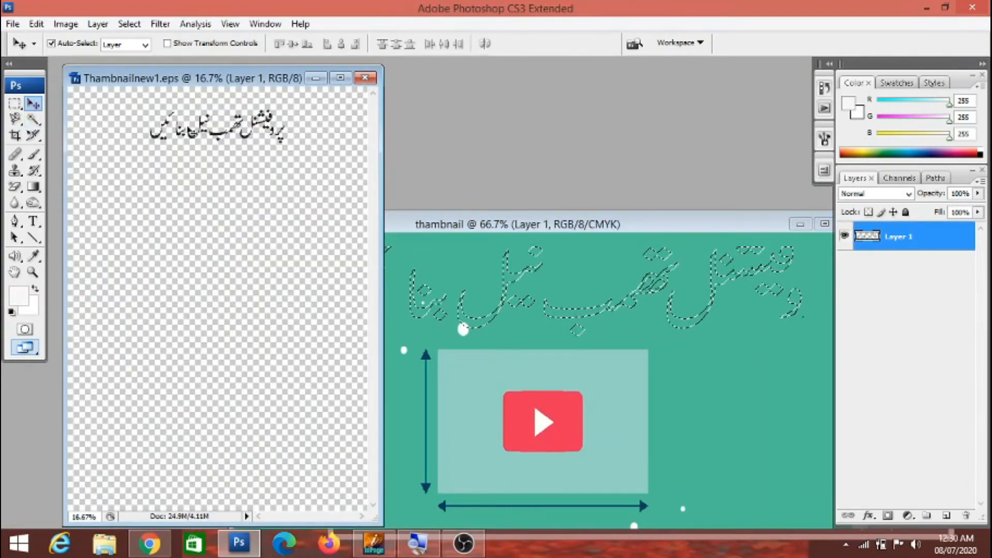
{"action": "left_click", "coordinate": [195, 132]}
{"action": "left_click_drag", "start_coordinate": [194, 132], "coordinate": [381, 246]}
{"action": "left_click_drag", "start_coordinate": [202, 125], "coordinate": [588, 311]}
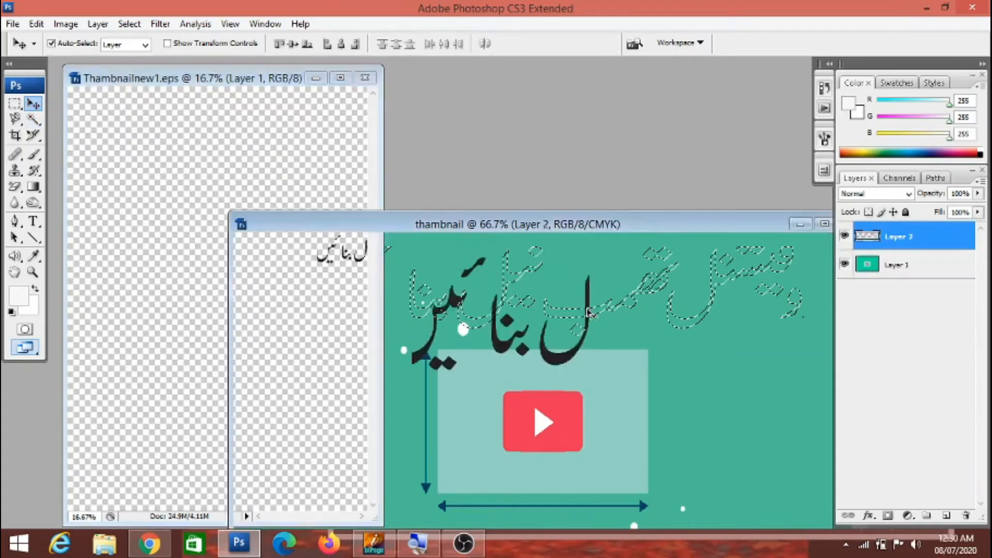
{"action": "left_click_drag", "start_coordinate": [568, 225], "coordinate": [367, 157]}
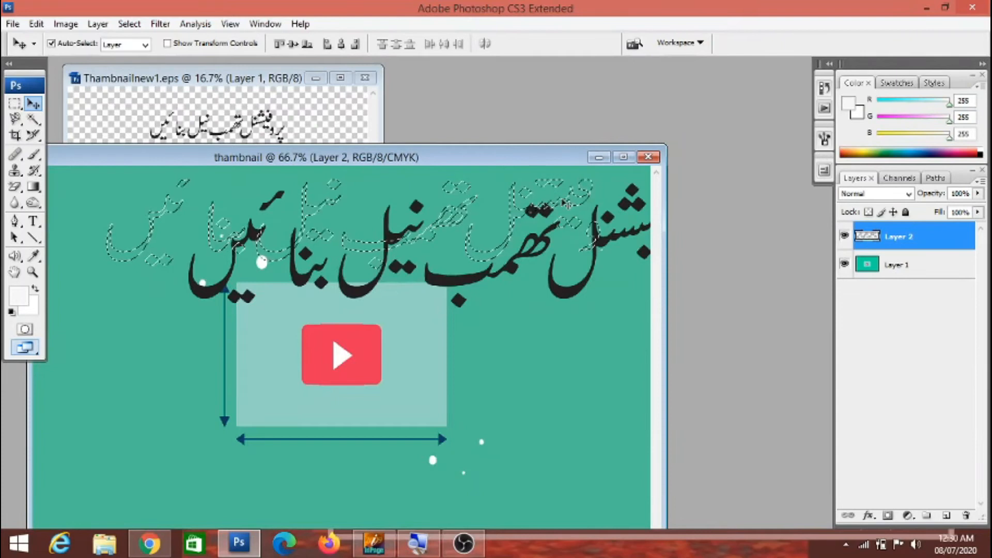
Step: Clear the active selection and reposition the green image layer so it covers the whole canvas
{"action": "left_click", "coordinate": [618, 204]}
{"action": "left_click_drag", "start_coordinate": [618, 204], "coordinate": [587, 322]}
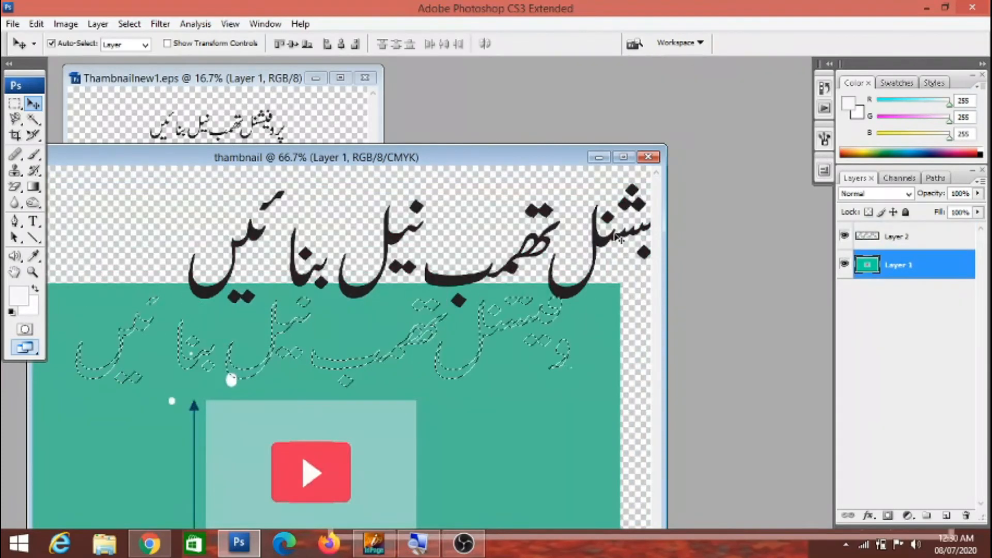
{"action": "left_click", "coordinate": [610, 243]}
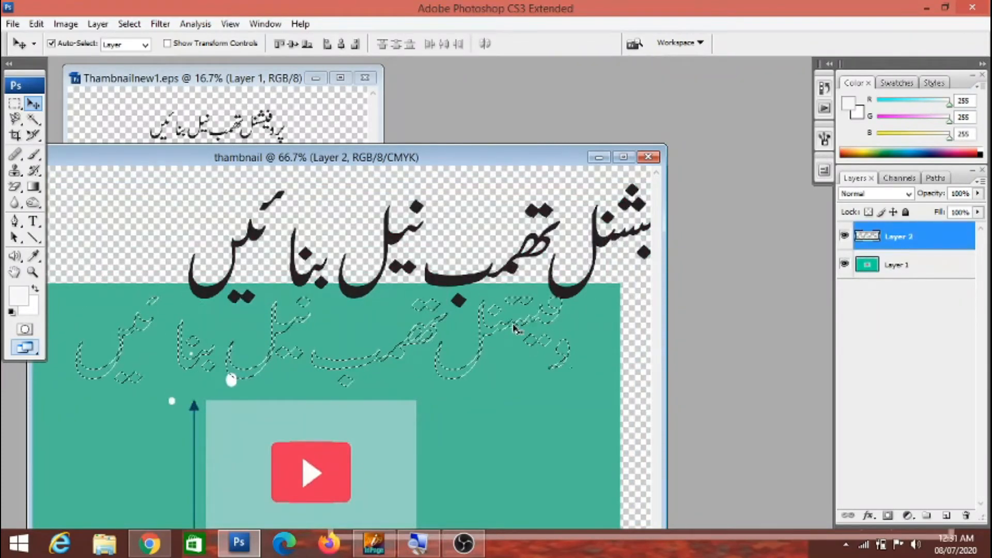
{"action": "key", "text": "ctrl+d"}
{"action": "left_click_drag", "start_coordinate": [555, 344], "coordinate": [609, 216]}
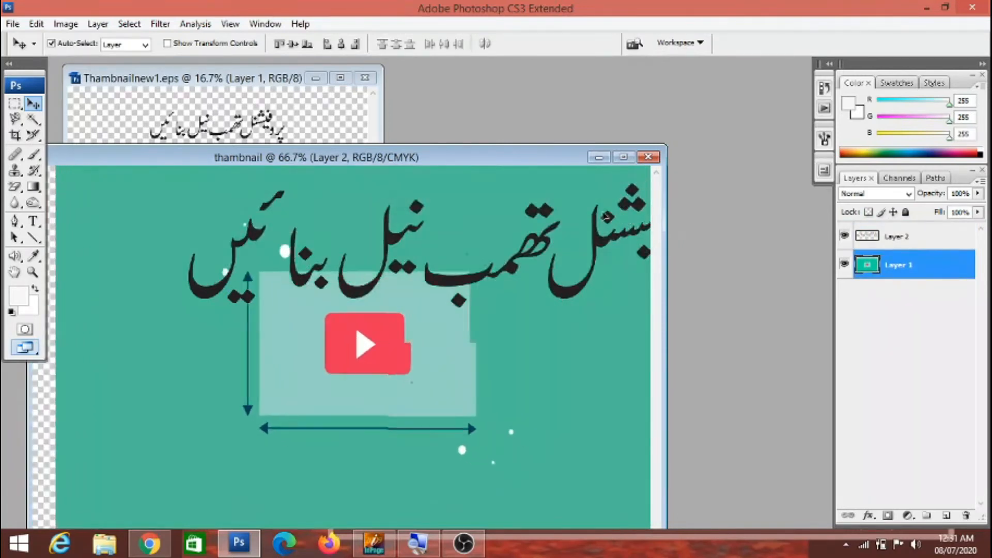
{"action": "left_click", "coordinate": [616, 156]}
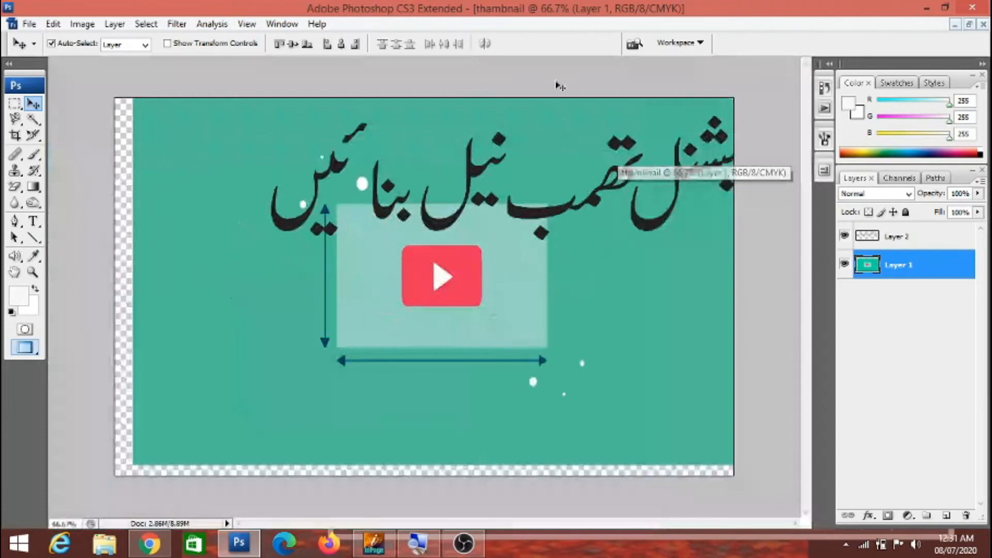
{"action": "left_click_drag", "start_coordinate": [553, 117], "coordinate": [539, 130]}
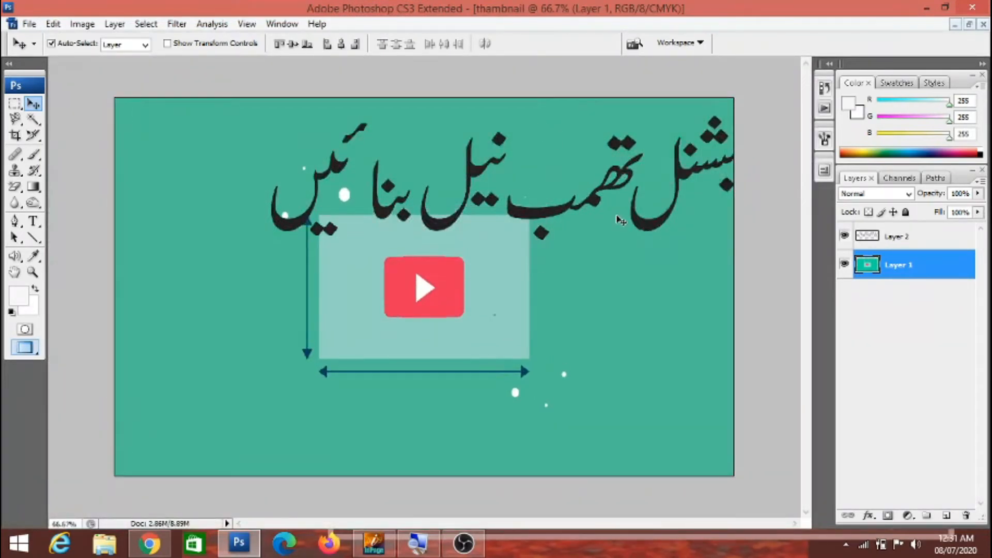
Step: Move the Urdu title to the upper canvas above the play-button graphic and try to resize it with Free Transform
{"action": "left_click_drag", "start_coordinate": [607, 195], "coordinate": [500, 172]}
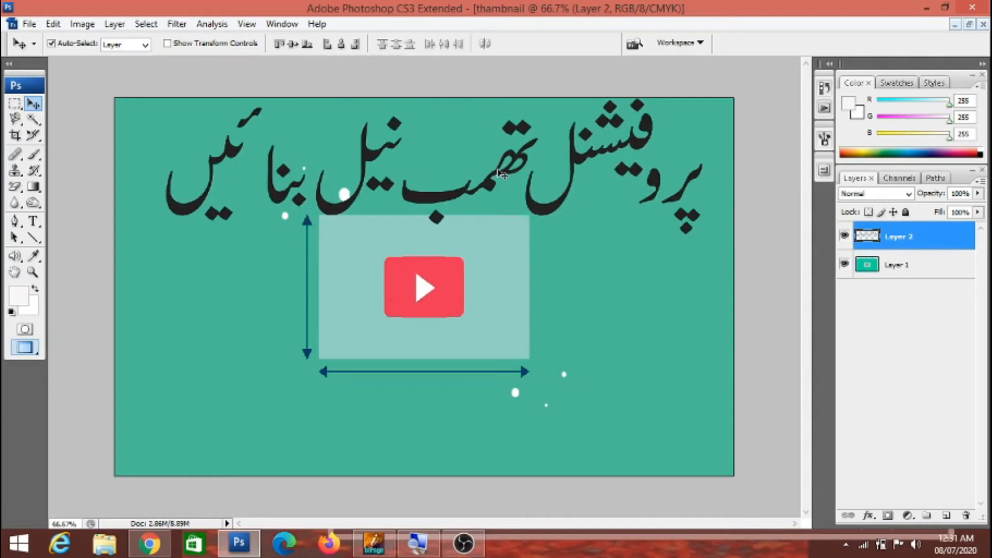
{"action": "key", "text": "ctrl+t"}
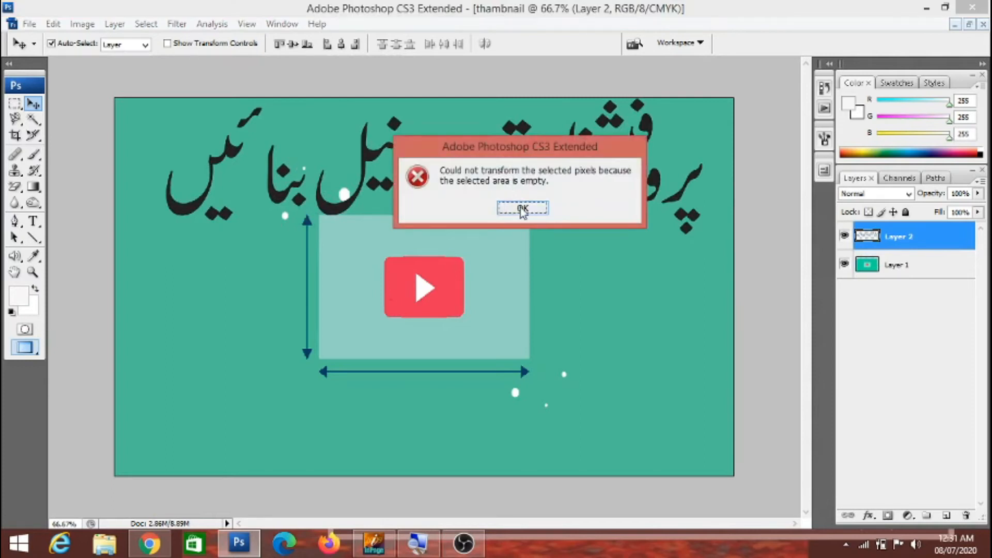
{"action": "left_click", "coordinate": [523, 208]}
{"action": "left_click", "coordinate": [879, 264]}
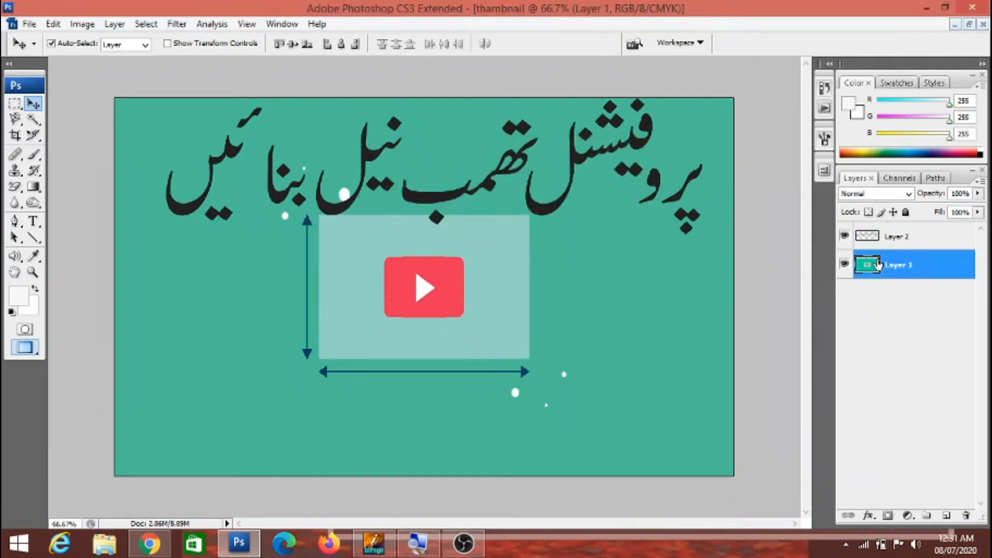
{"action": "left_click", "coordinate": [872, 237]}
{"action": "left_click", "coordinate": [882, 265]}
{"action": "left_click_drag", "start_coordinate": [537, 146], "coordinate": [510, 146]}
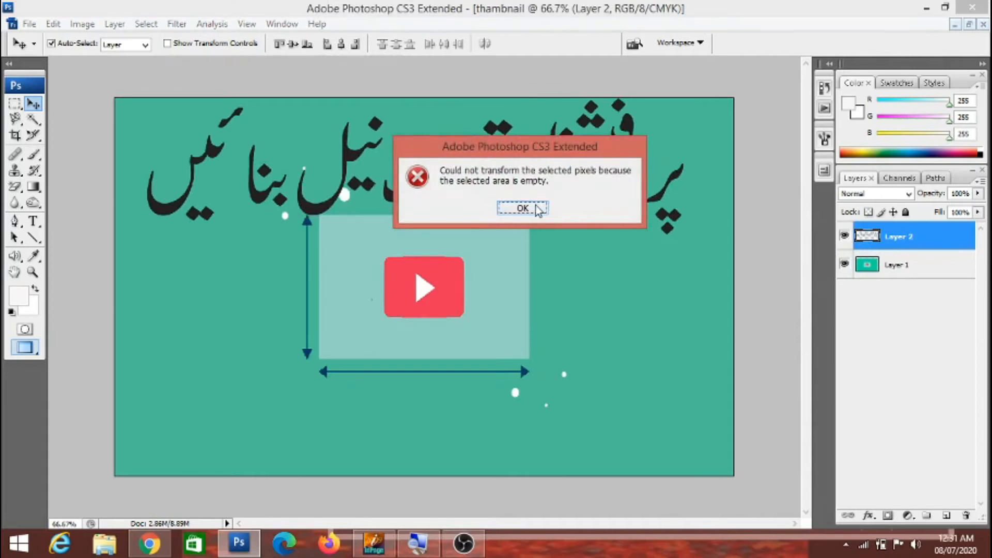
{"action": "left_click", "coordinate": [523, 209]}
{"action": "mouse_move", "coordinate": [558, 166]}
{"action": "left_mouse_down"}
{"action": "mouse_move", "coordinate": [544, 166]}
{"action": "mouse_move", "coordinate": [562, 168]}
{"action": "mouse_move", "coordinate": [551, 156]}
{"action": "left_mouse_up"}
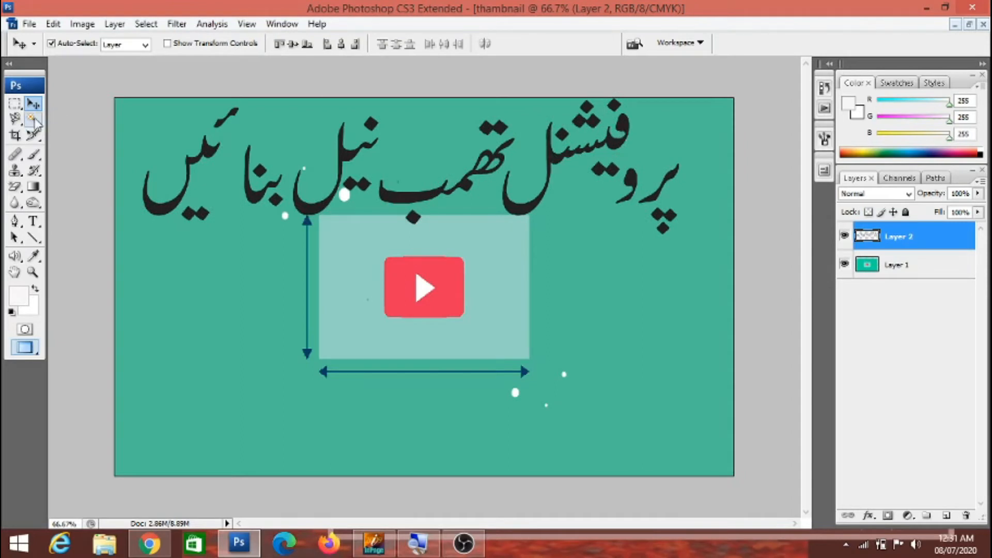
{"action": "key", "text": "ctrl+t"}
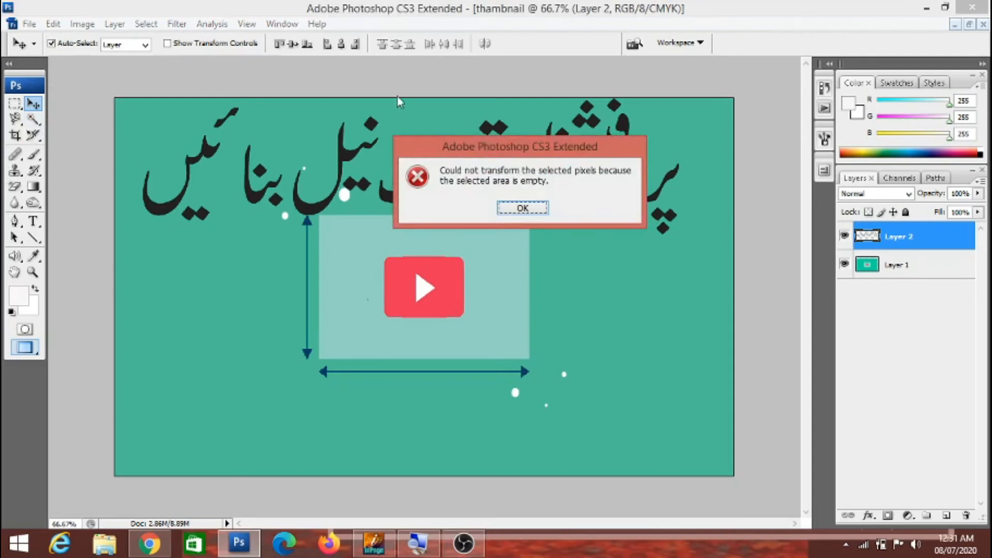
{"action": "left_click", "coordinate": [523, 208]}
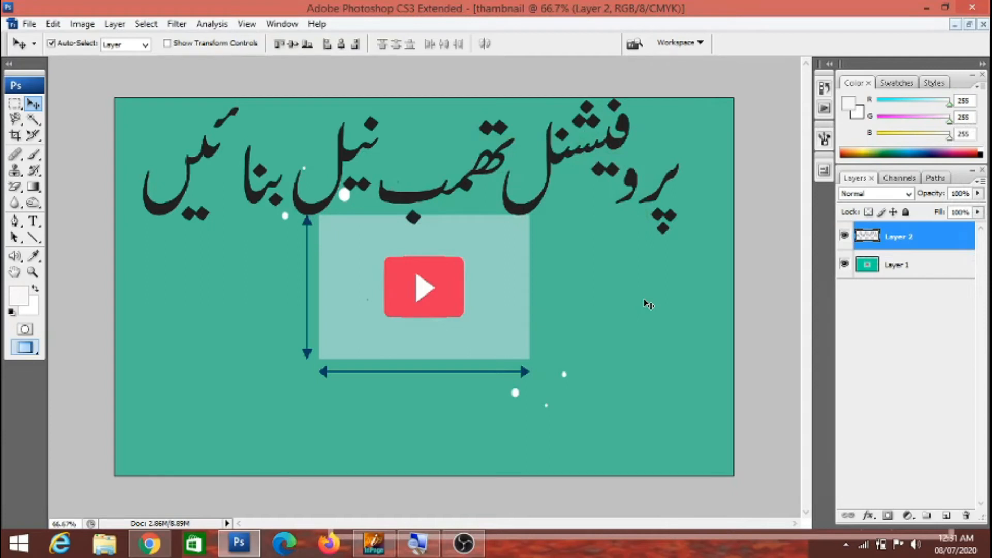
Step: Switch to the YouTube home page in Google Chrome
{"action": "mouse_move", "coordinate": [989, 5]}
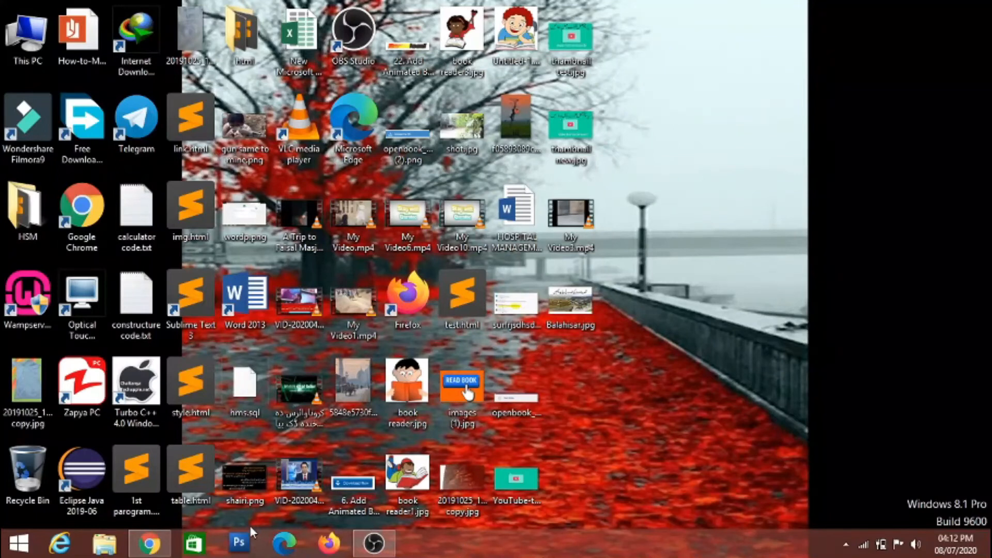
{"action": "mouse_move", "coordinate": [147, 547]}
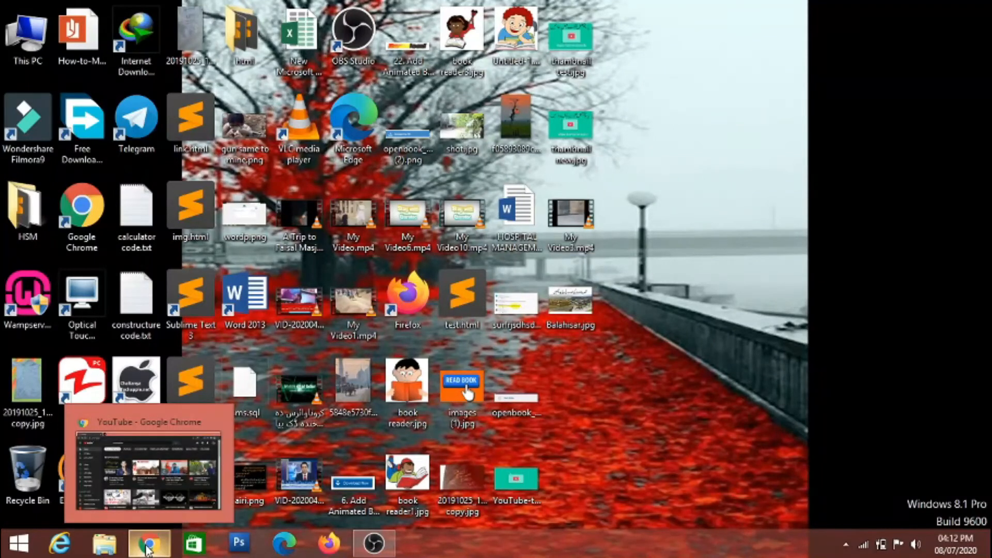
{"action": "left_click", "coordinate": [148, 548]}
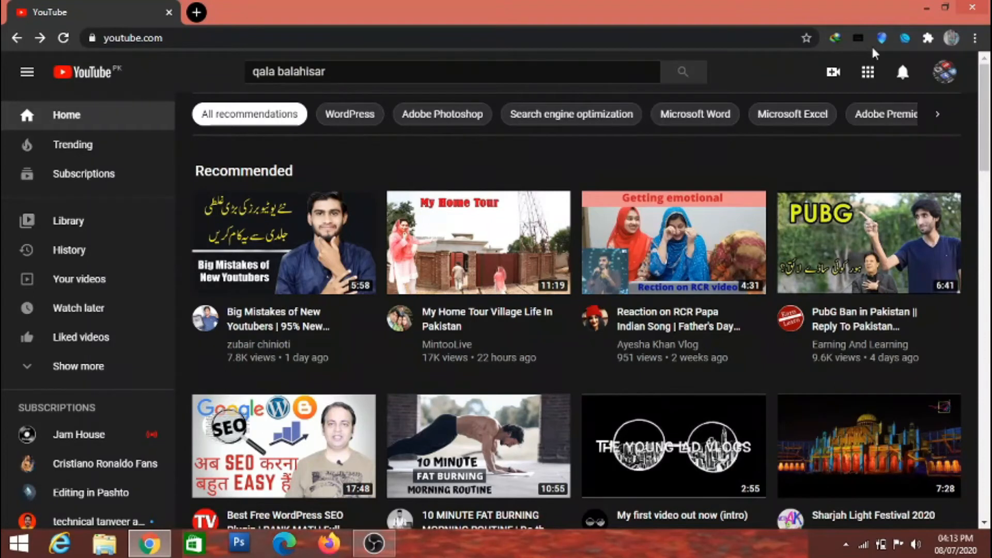
Step: Outline the YouTube account avatar with a red rectangle using the browser's page-drawing extension
{"action": "left_click", "coordinate": [883, 39]}
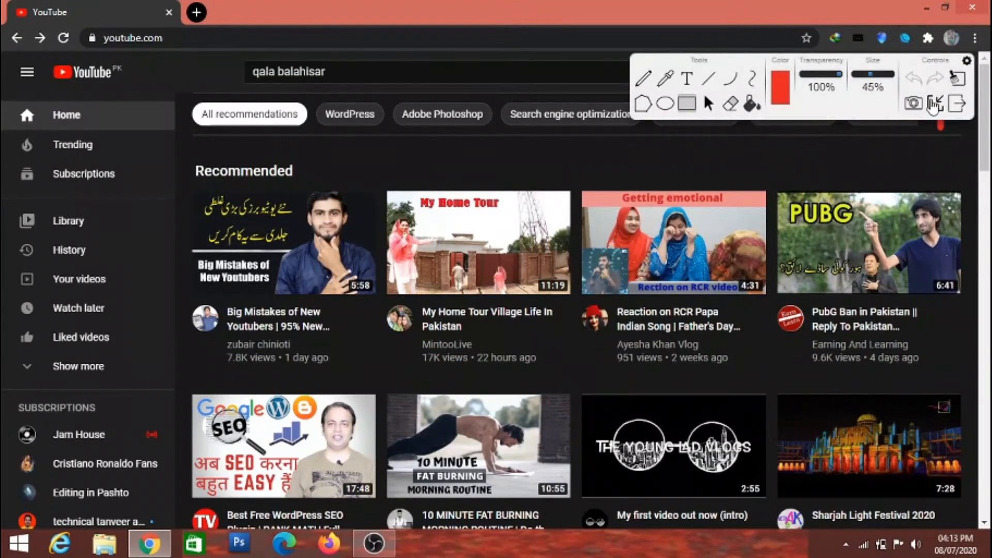
{"action": "left_click", "coordinate": [960, 105]}
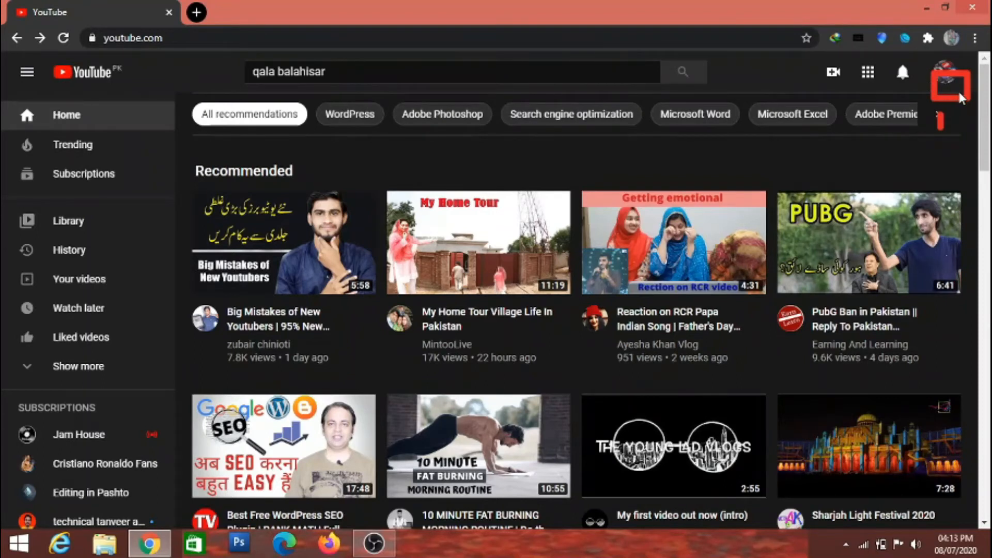
{"action": "left_click_drag", "start_coordinate": [932, 56], "coordinate": [976, 112]}
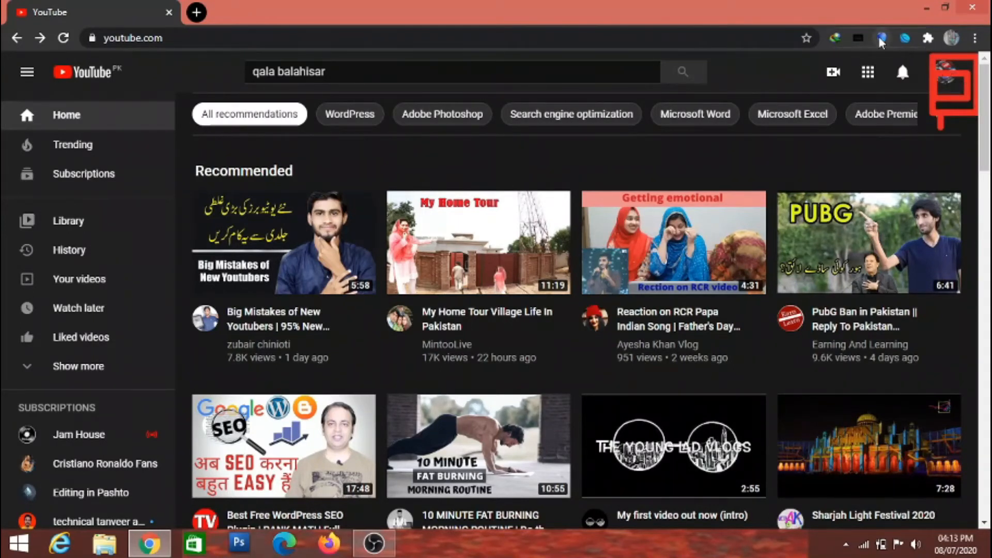
Step: Clear the red markings by exiting the drawing extension and open the YouTube account menu
{"action": "left_click", "coordinate": [882, 39]}
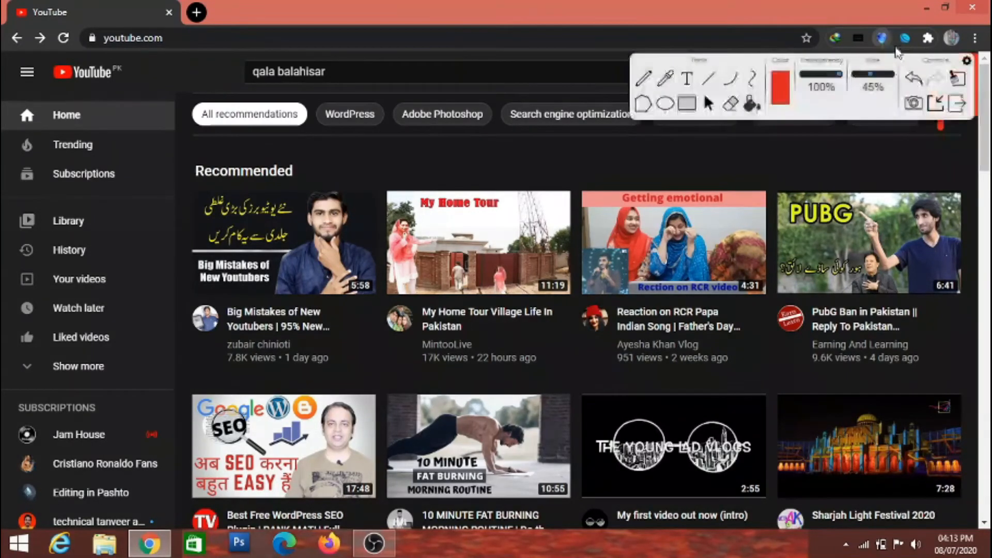
{"action": "left_click", "coordinate": [957, 107]}
{"action": "left_click", "coordinate": [940, 80]}
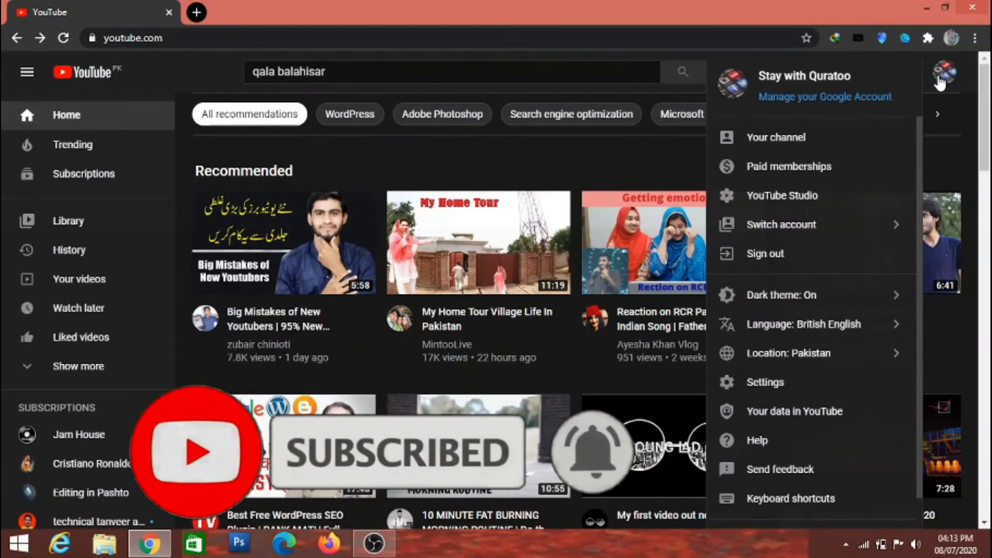
Step: Go to the account's own channel page and open its YouTube Studio dashboard
{"action": "left_click", "coordinate": [781, 143]}
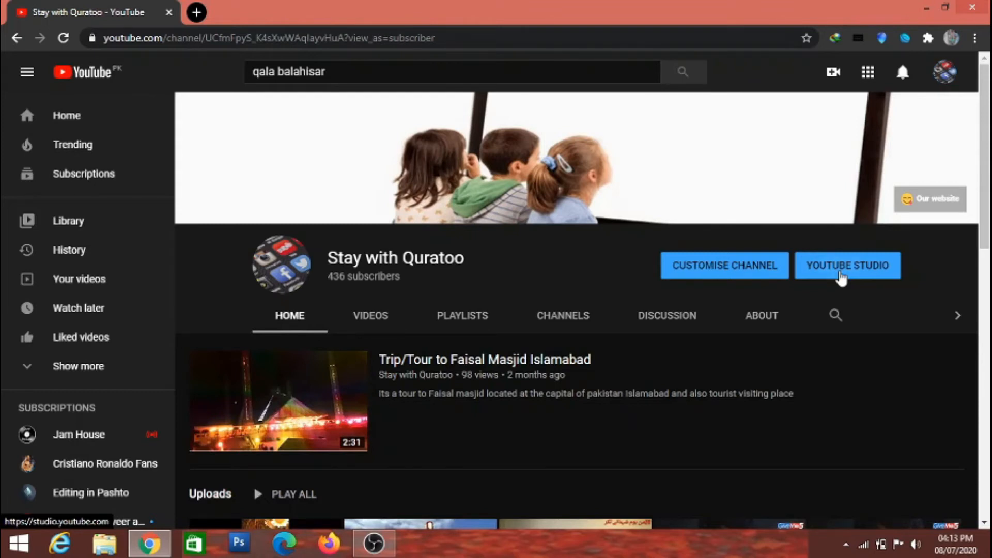
{"action": "left_click", "coordinate": [841, 276]}
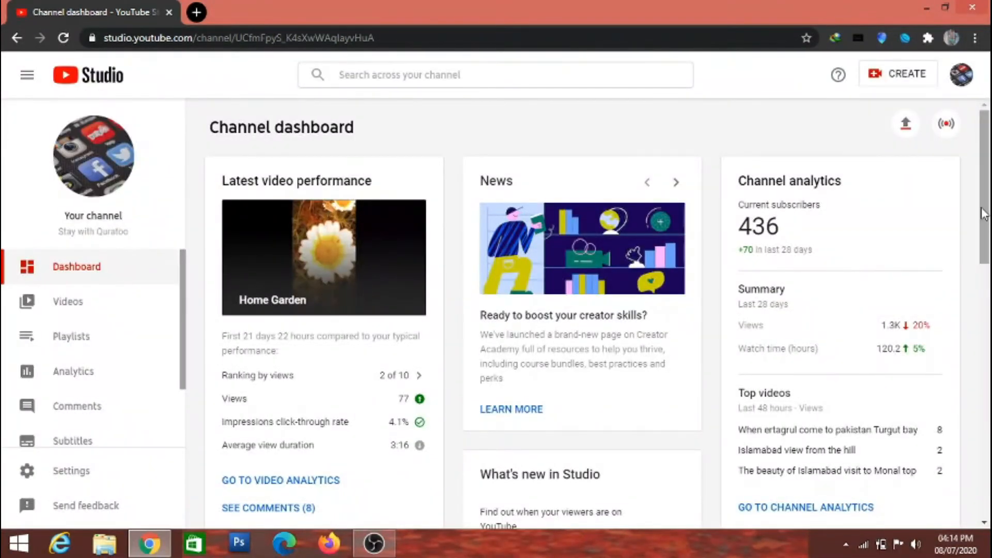
{"action": "scroll", "coordinate": [984, 215], "scroll_direction": "down", "scroll_amount": 1}
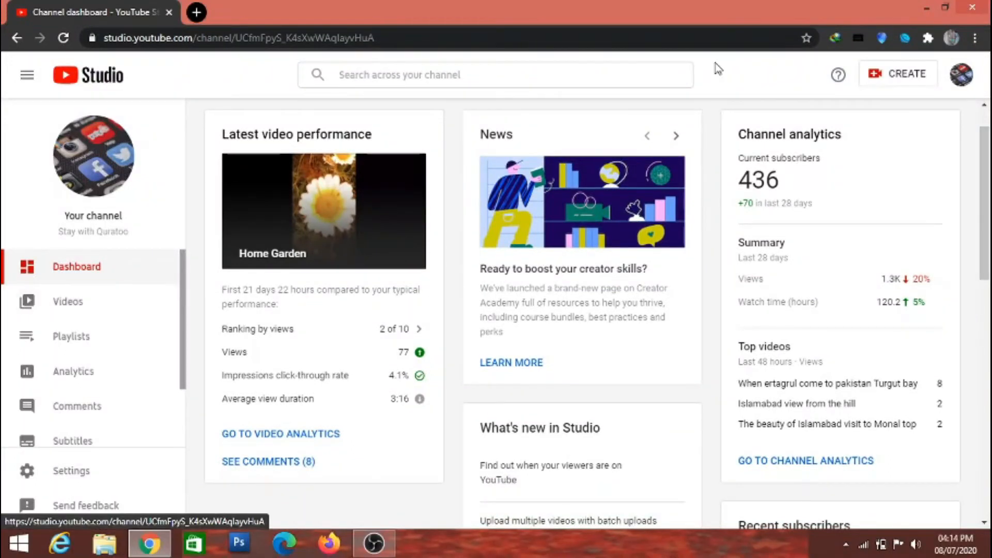
{"action": "scroll", "coordinate": [982, 147], "scroll_direction": "up", "scroll_amount": 1}
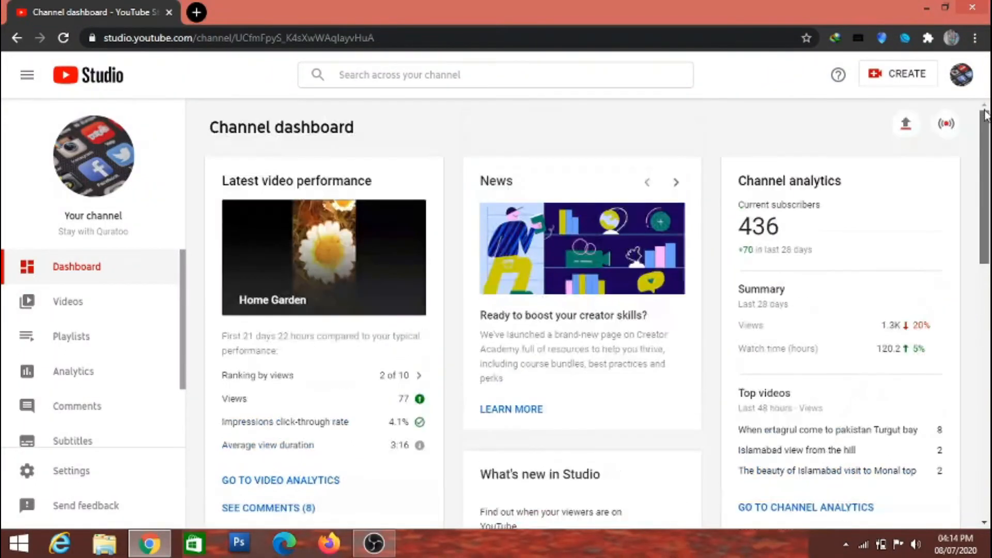
Step: Upload My Video3.mp4 from the Desktop as a new video on the channel
{"action": "left_click", "coordinate": [907, 126]}
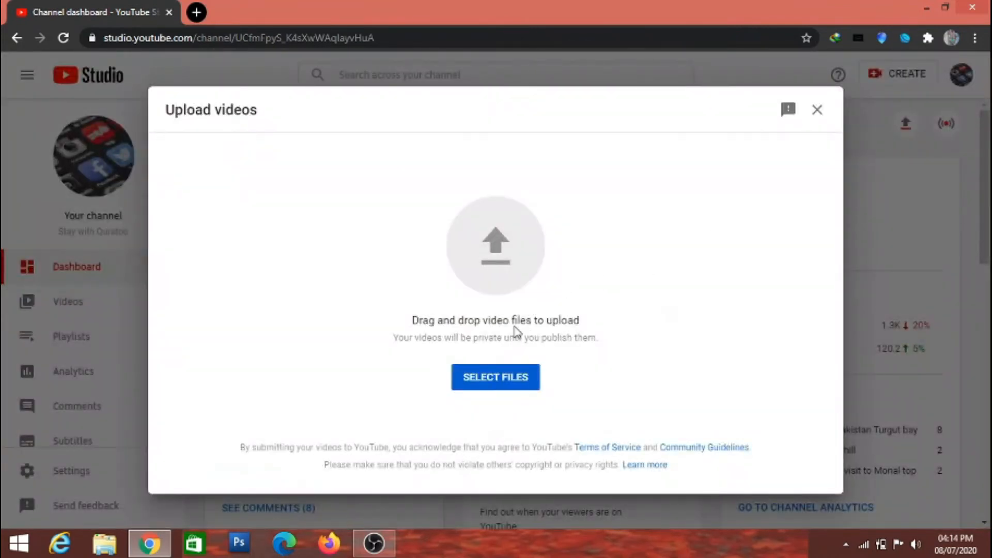
{"action": "left_click", "coordinate": [497, 382]}
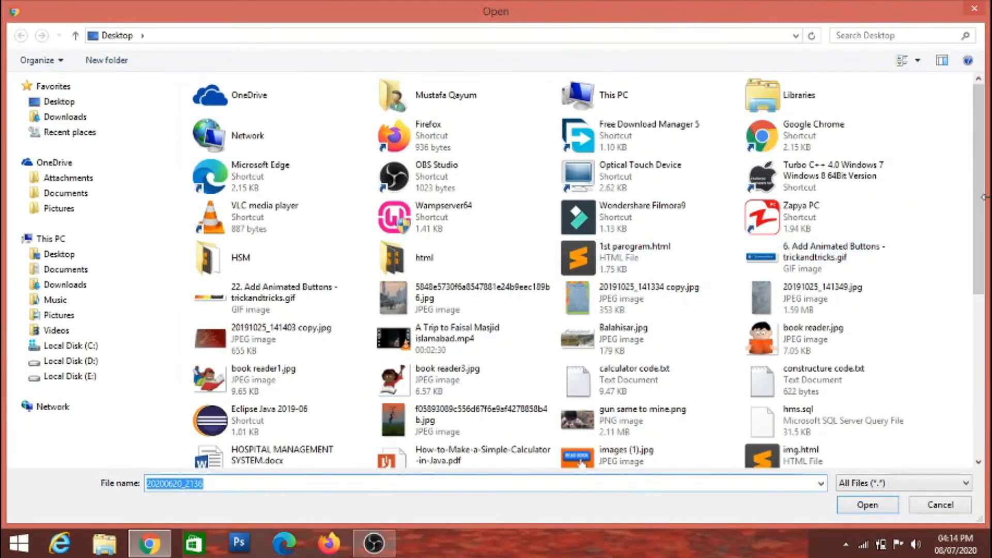
{"action": "left_click_drag", "start_coordinate": [979, 212], "coordinate": [969, 388]}
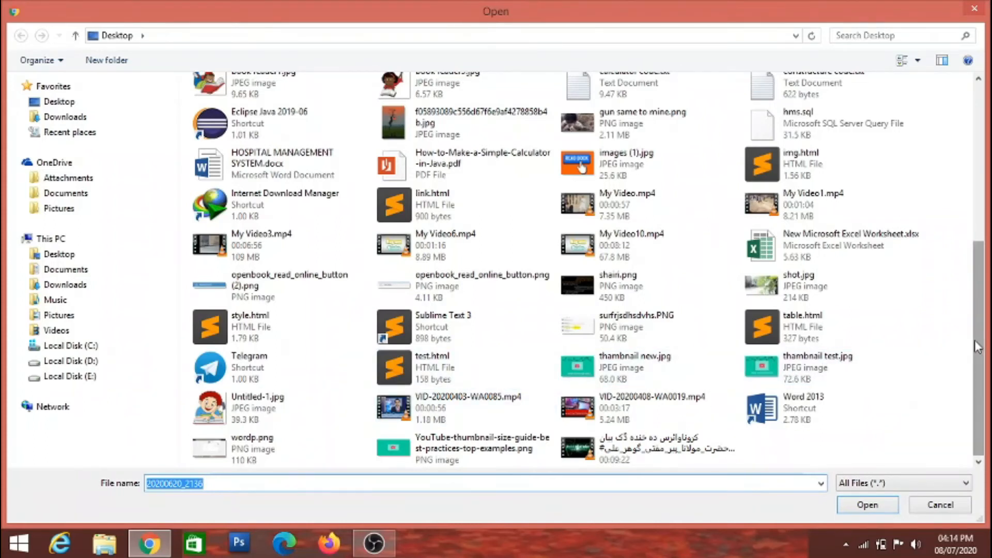
{"action": "left_click", "coordinate": [278, 249]}
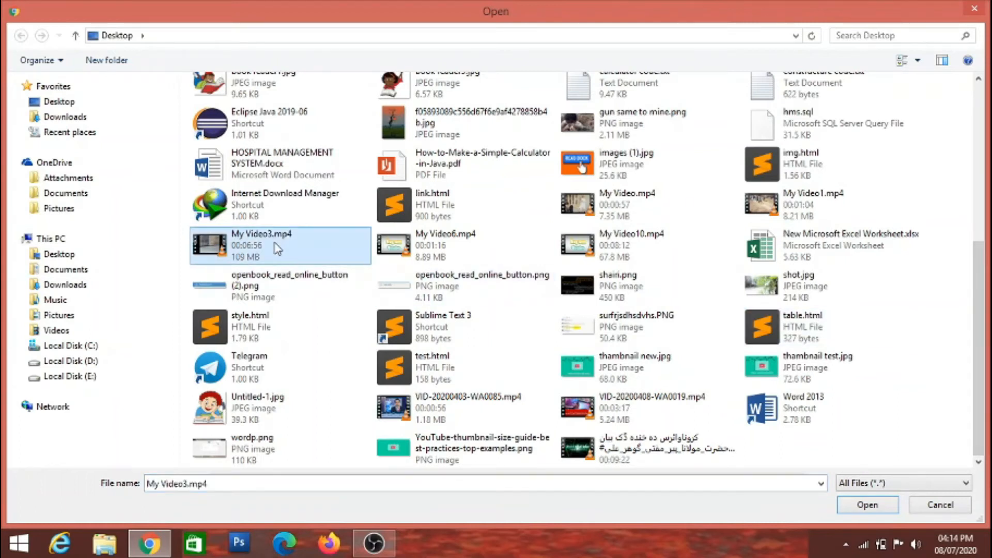
{"action": "left_click", "coordinate": [869, 505]}
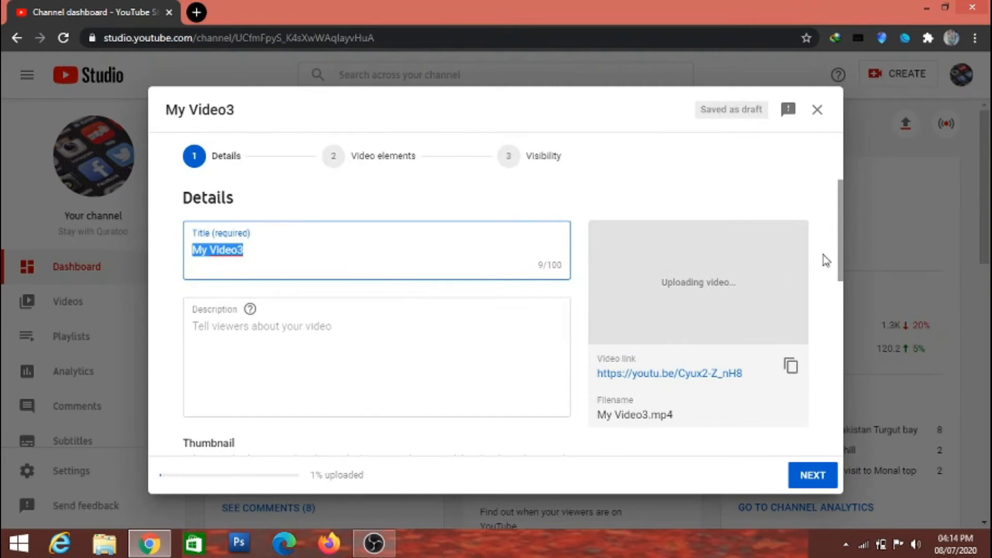
Step: Outline the Thumbnail section of the upload details with a red rectangle using the browser's page-drawing extension
{"action": "left_click_drag", "start_coordinate": [843, 252], "coordinate": [832, 339]}
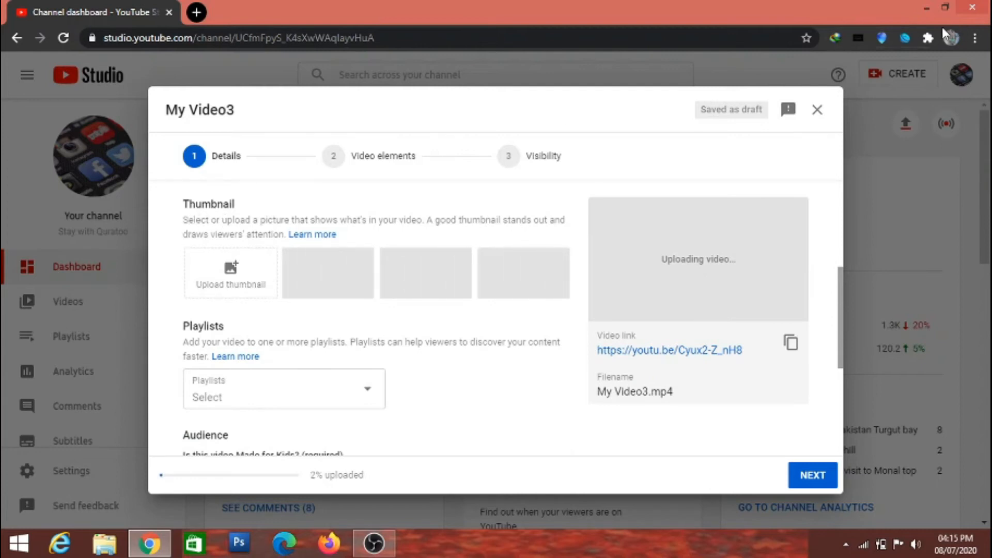
{"action": "left_click", "coordinate": [882, 39]}
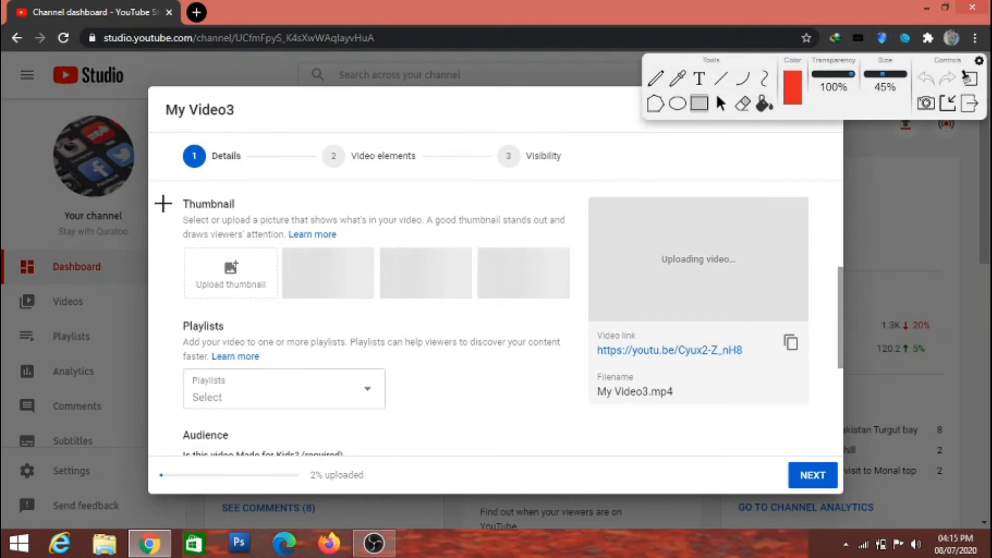
{"action": "left_click", "coordinate": [164, 202]}
{"action": "mouse_move", "coordinate": [167, 226]}
{"action": "left_mouse_down"}
{"action": "mouse_move", "coordinate": [181, 292]}
{"action": "mouse_move", "coordinate": [275, 283]}
{"action": "mouse_move", "coordinate": [354, 292]}
{"action": "mouse_move", "coordinate": [441, 273]}
{"action": "left_mouse_up"}
{"action": "mouse_move", "coordinate": [496, 248]}
{"action": "left_mouse_down"}
{"action": "mouse_move", "coordinate": [547, 258]}
{"action": "mouse_move", "coordinate": [569, 310]}
{"action": "mouse_move", "coordinate": [594, 326]}
{"action": "mouse_move", "coordinate": [598, 354]}
{"action": "mouse_move", "coordinate": [600, 313]}
{"action": "left_mouse_up"}
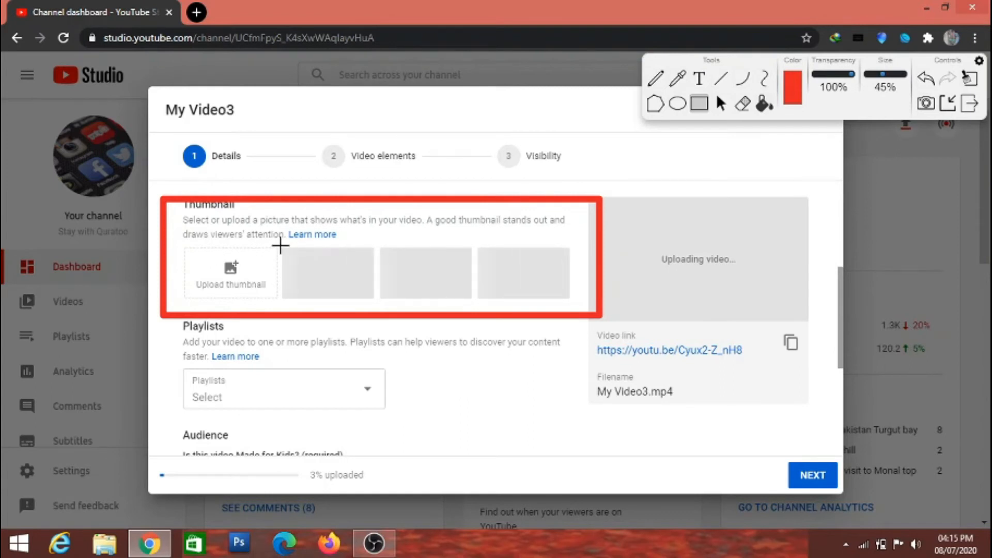
Step: Outline the three automatic thumbnail slots and the custom thumbnail upload box in red, and exit the drawing extension
{"action": "mouse_move", "coordinate": [279, 244]}
{"action": "left_mouse_down"}
{"action": "mouse_move", "coordinate": [294, 299]}
{"action": "mouse_move", "coordinate": [376, 312]}
{"action": "left_mouse_up"}
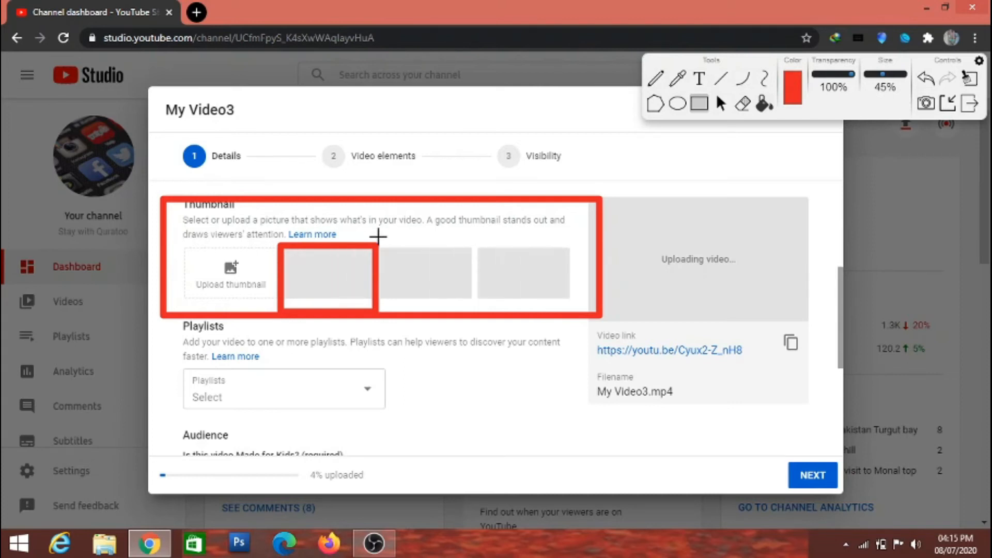
{"action": "mouse_move", "coordinate": [379, 241]}
{"action": "left_mouse_down"}
{"action": "mouse_move", "coordinate": [448, 327]}
{"action": "mouse_move", "coordinate": [467, 301]}
{"action": "left_mouse_up"}
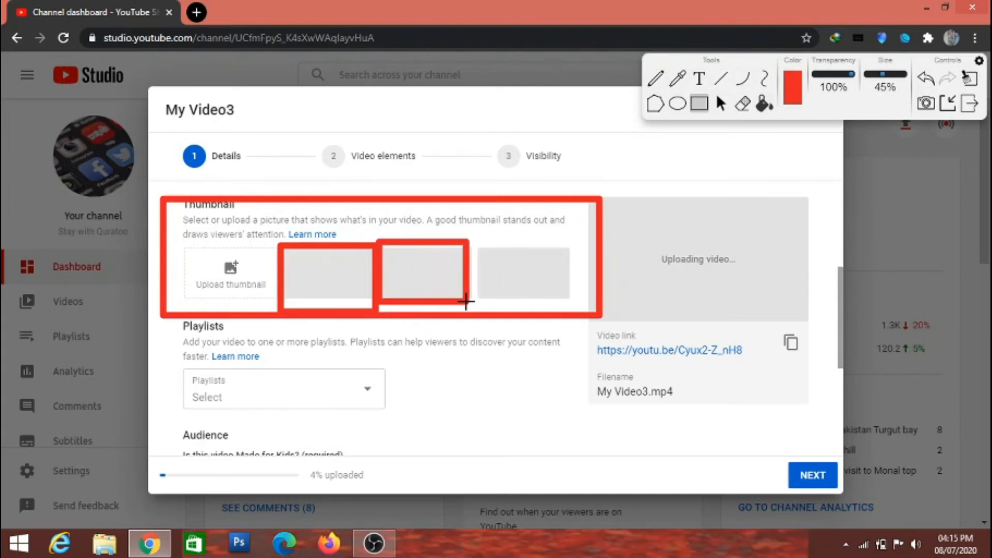
{"action": "mouse_move", "coordinate": [481, 236]}
{"action": "left_mouse_down"}
{"action": "mouse_move", "coordinate": [515, 310]}
{"action": "mouse_move", "coordinate": [552, 297]}
{"action": "mouse_move", "coordinate": [576, 310]}
{"action": "left_mouse_up"}
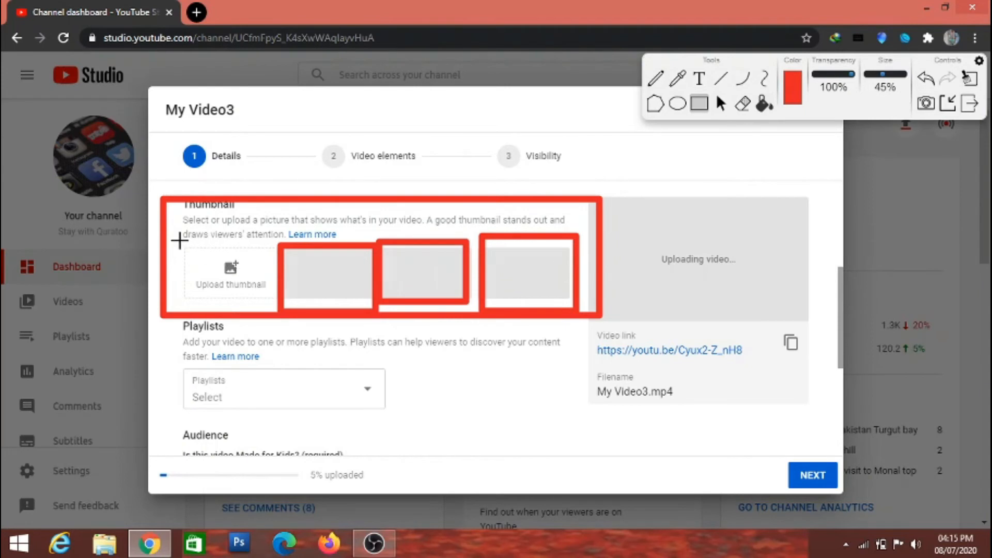
{"action": "mouse_move", "coordinate": [181, 239]}
{"action": "left_mouse_down"}
{"action": "mouse_move", "coordinate": [196, 300]}
{"action": "mouse_move", "coordinate": [255, 324]}
{"action": "mouse_move", "coordinate": [277, 320]}
{"action": "left_mouse_up"}
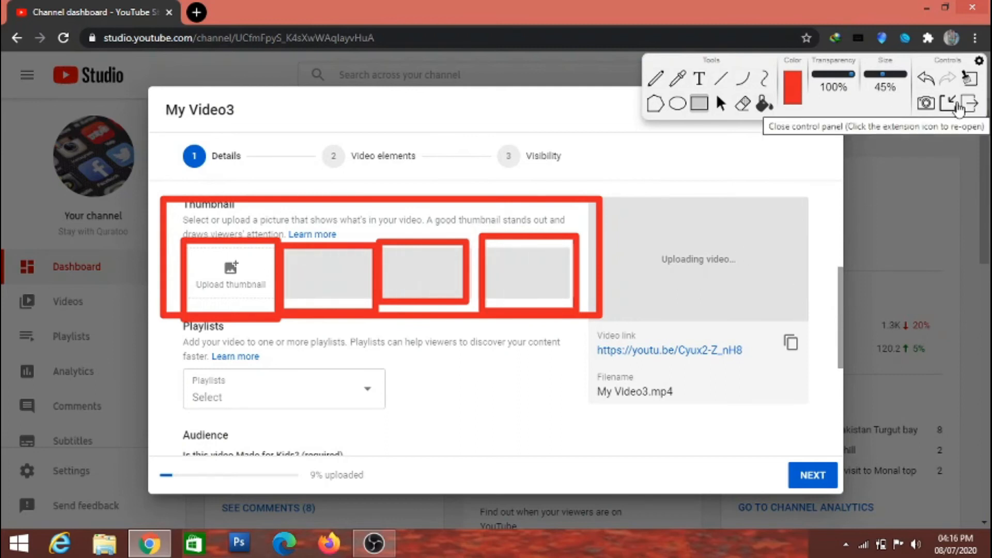
{"action": "left_click", "coordinate": [958, 106]}
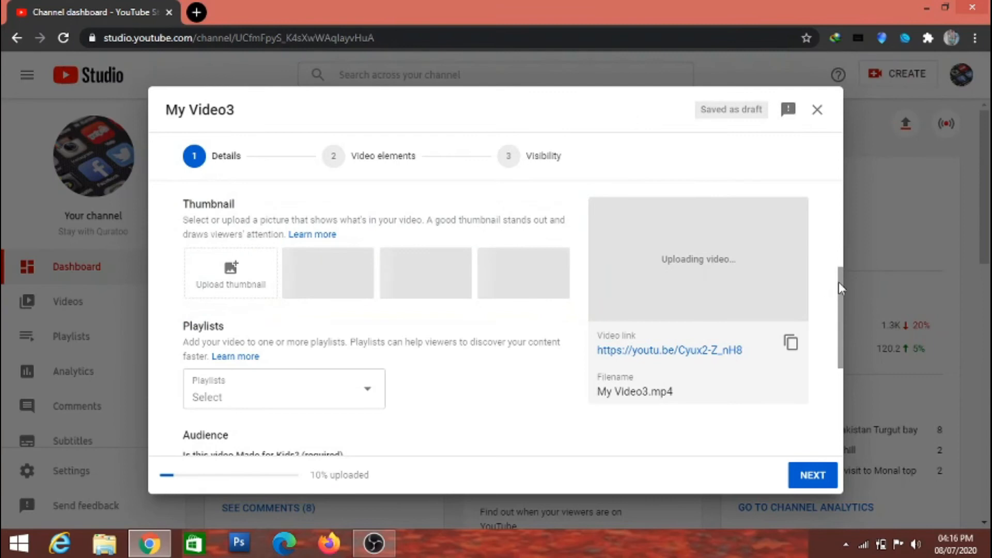
Step: Review the upload's playlist choices, audience settings, Video elements and Visibility stages, and return to Details
{"action": "left_click_drag", "start_coordinate": [839, 281], "coordinate": [839, 339]}
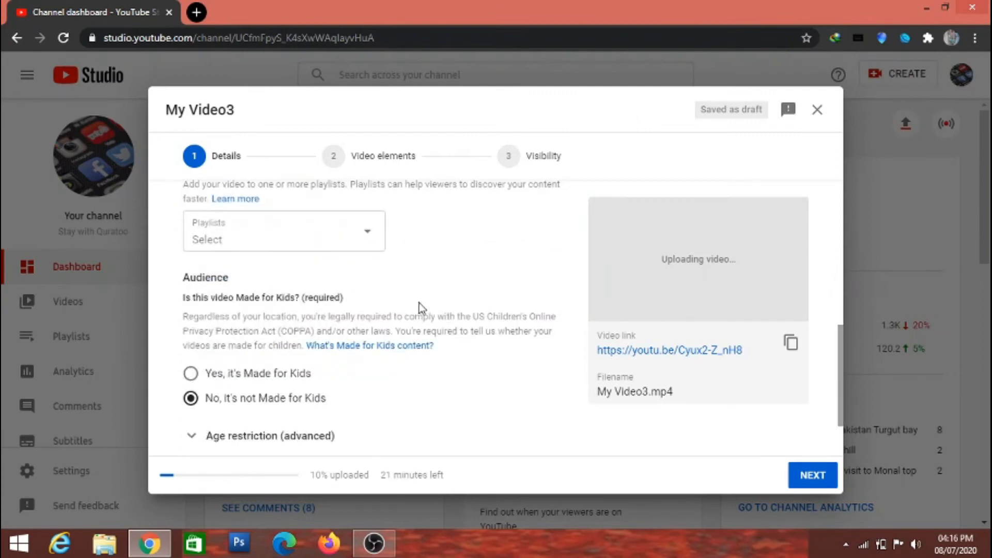
{"action": "left_click", "coordinate": [369, 237]}
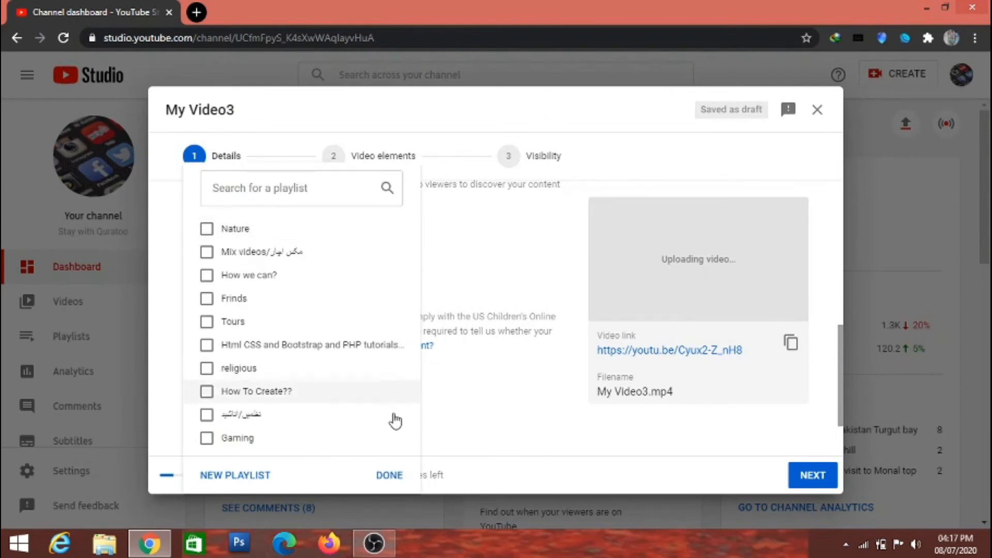
{"action": "left_click", "coordinate": [388, 475]}
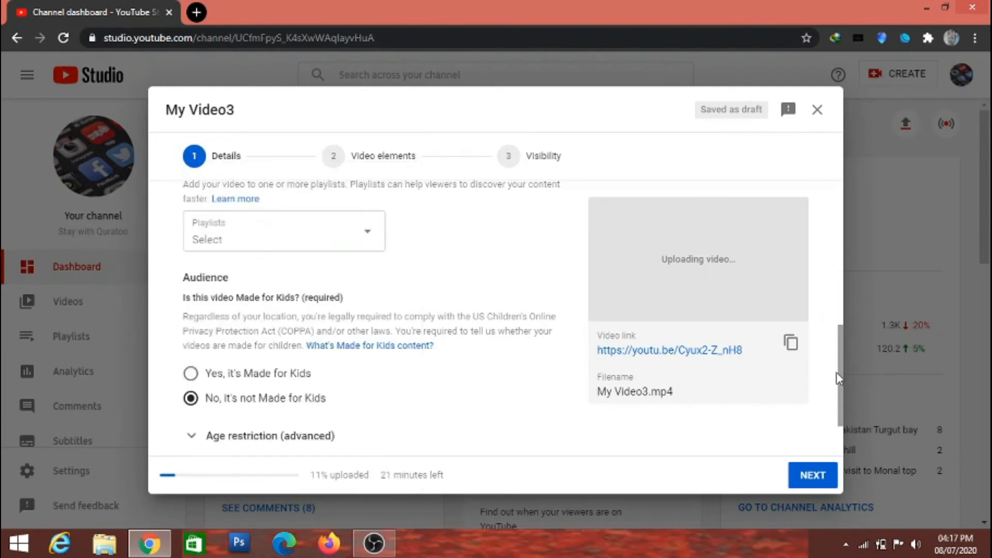
{"action": "scroll", "coordinate": [843, 393], "scroll_direction": "down", "scroll_amount": 2}
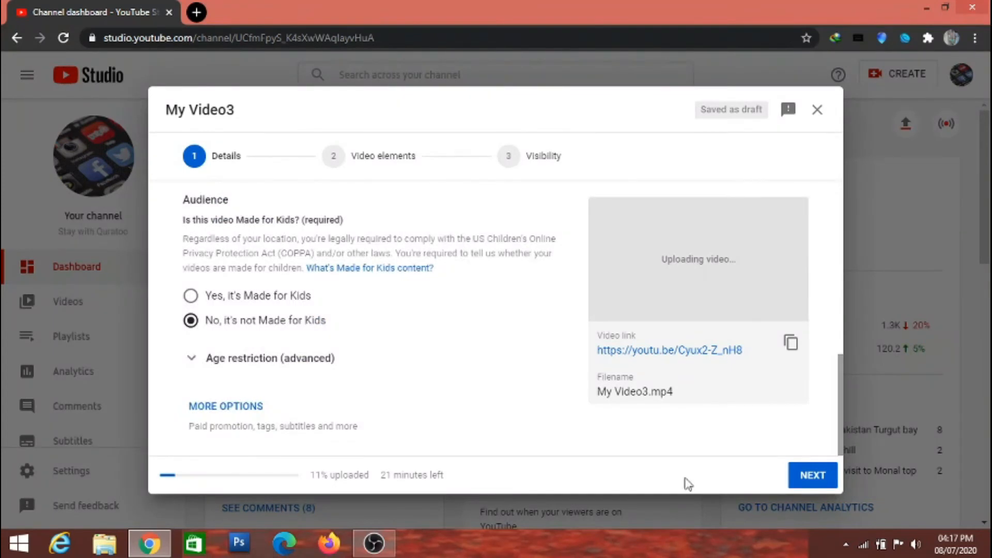
{"action": "left_click", "coordinate": [355, 171]}
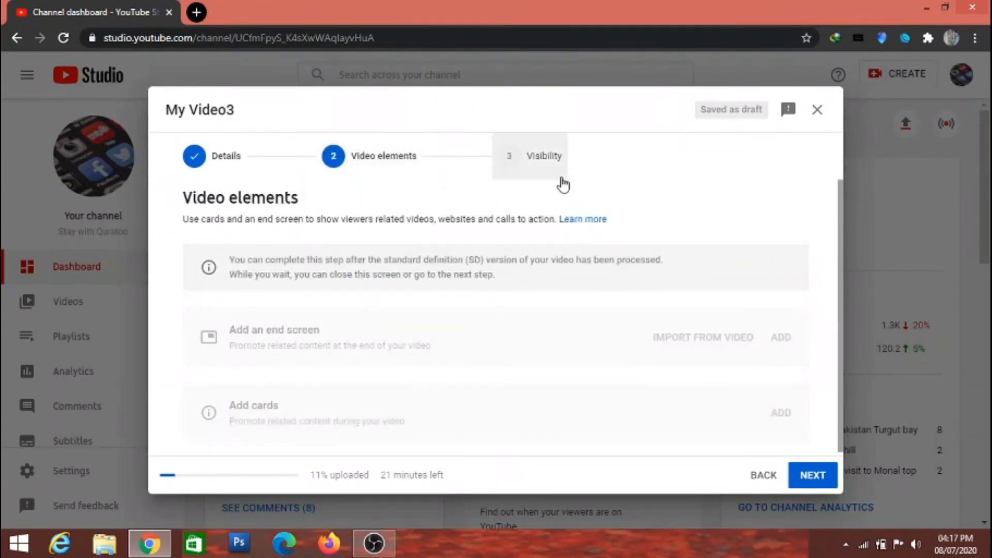
{"action": "left_click", "coordinate": [539, 160]}
{"action": "left_click", "coordinate": [360, 164]}
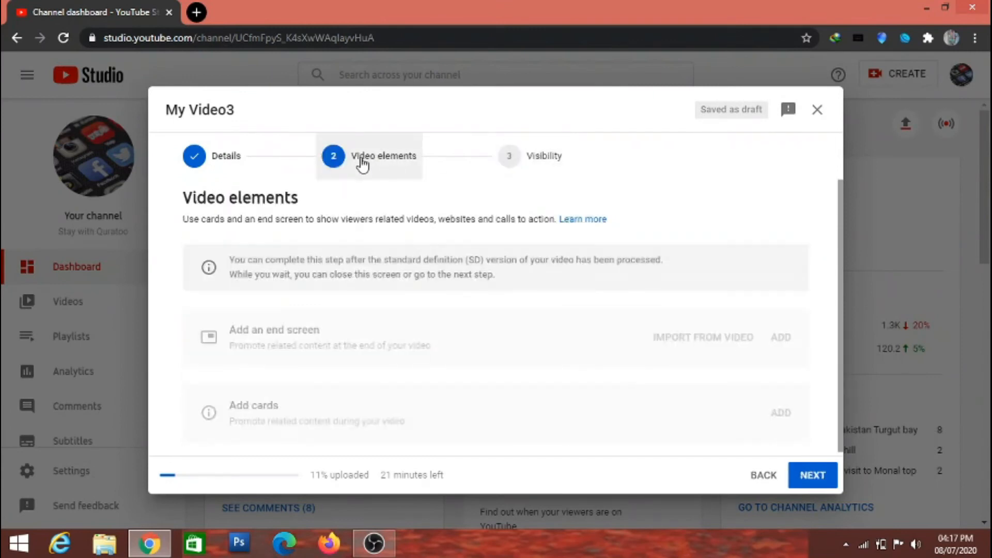
{"action": "left_click", "coordinate": [211, 172]}
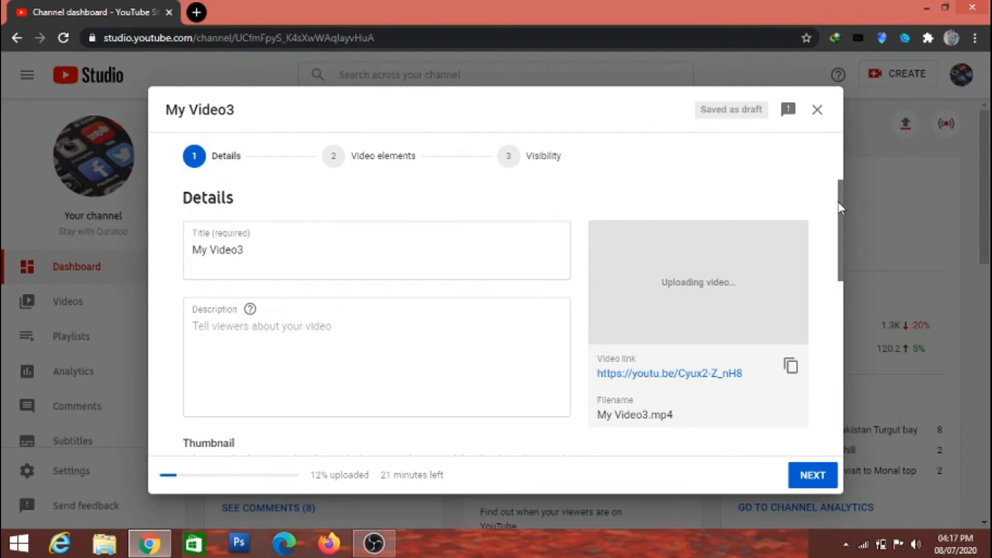
Step: Try the three automatic thumbnails for the Qala Bala Hissar video, rewind its preview to the start, and select the third thumbnail
{"action": "left_click_drag", "start_coordinate": [839, 201], "coordinate": [842, 257]}
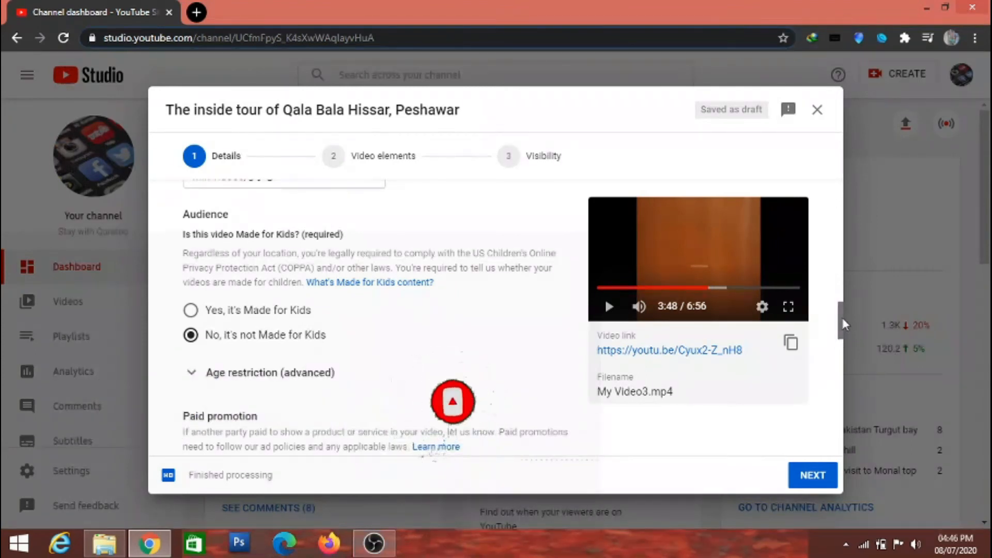
{"action": "left_click_drag", "start_coordinate": [841, 315], "coordinate": [822, 168]}
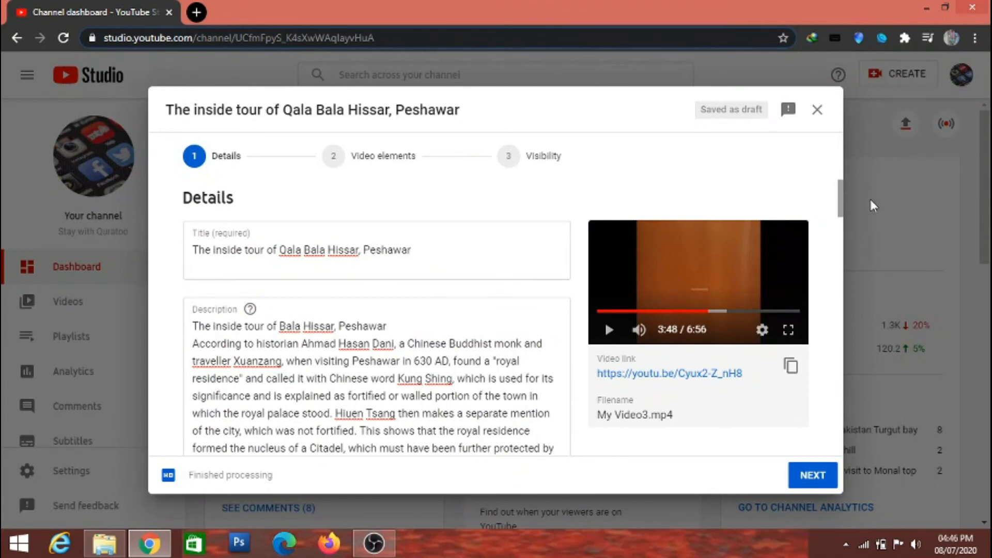
{"action": "left_click_drag", "start_coordinate": [840, 201], "coordinate": [840, 217]}
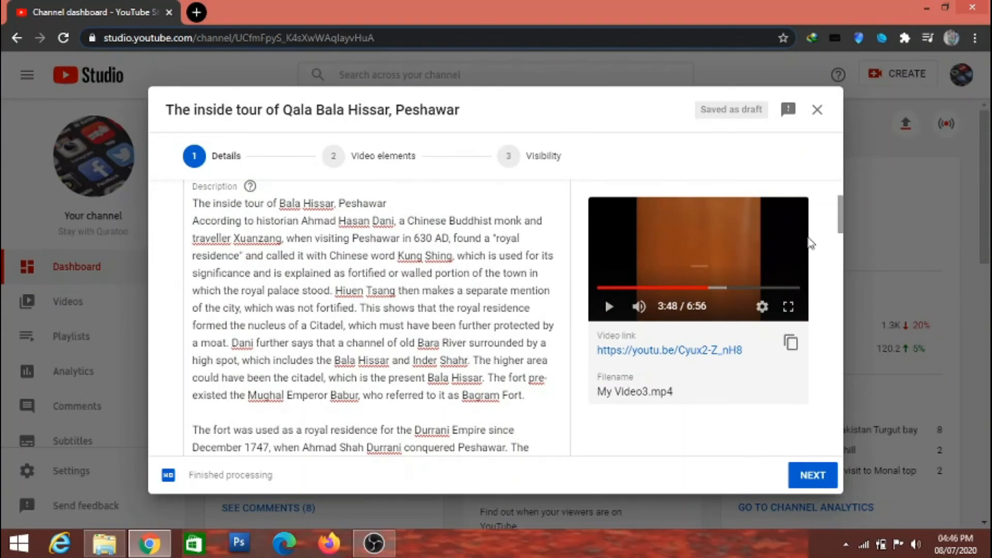
{"action": "left_click_drag", "start_coordinate": [841, 228], "coordinate": [840, 309]}
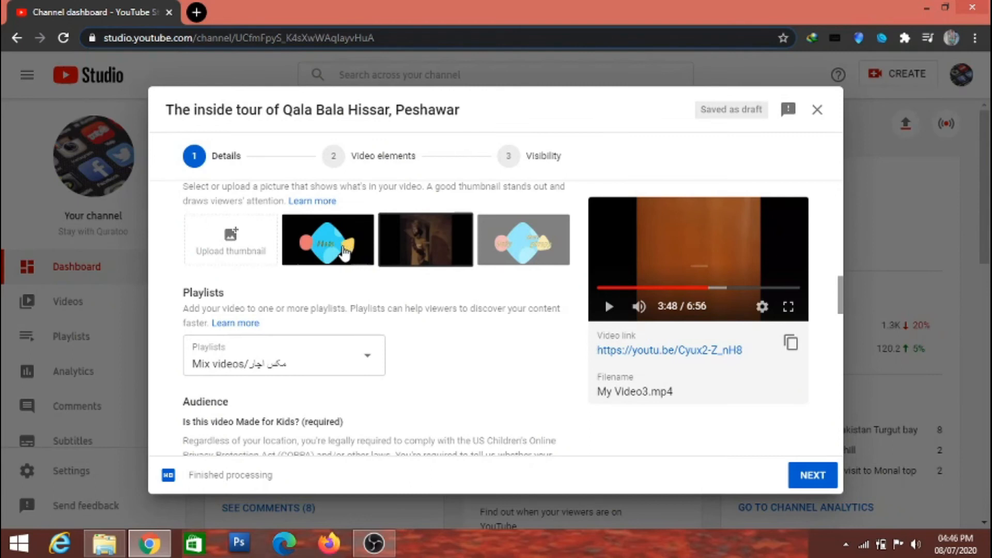
{"action": "left_click", "coordinate": [343, 253]}
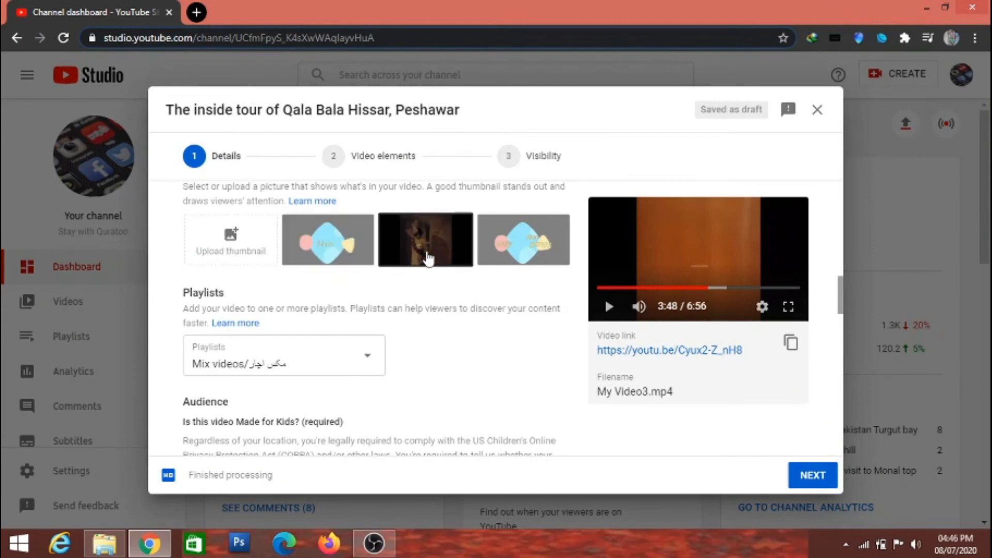
{"action": "left_click", "coordinate": [504, 255]}
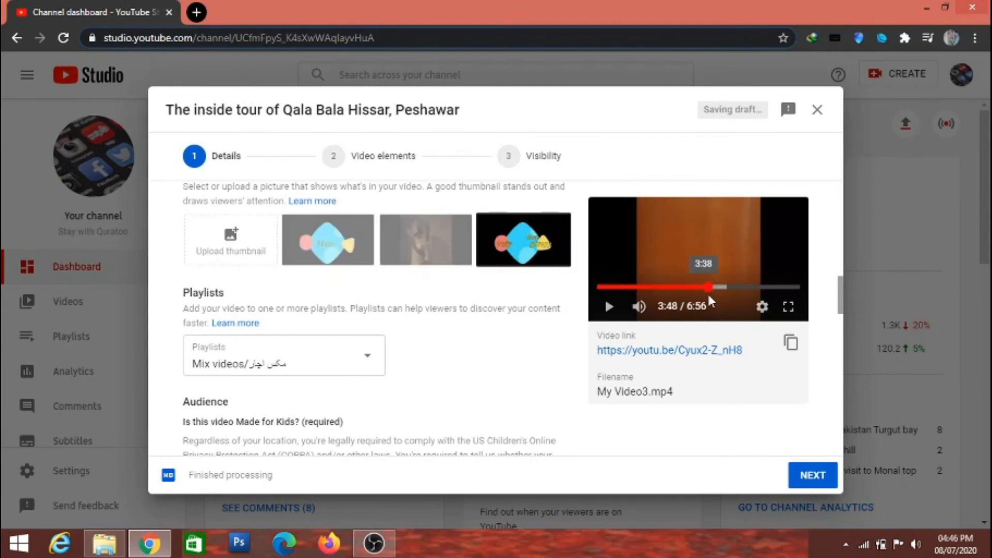
{"action": "left_click", "coordinate": [598, 289]}
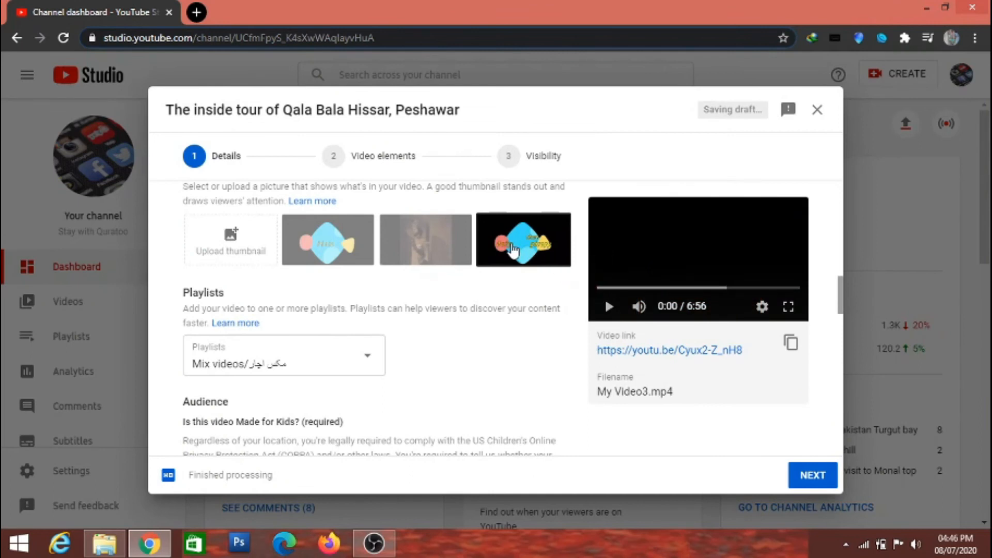
{"action": "left_click", "coordinate": [439, 248]}
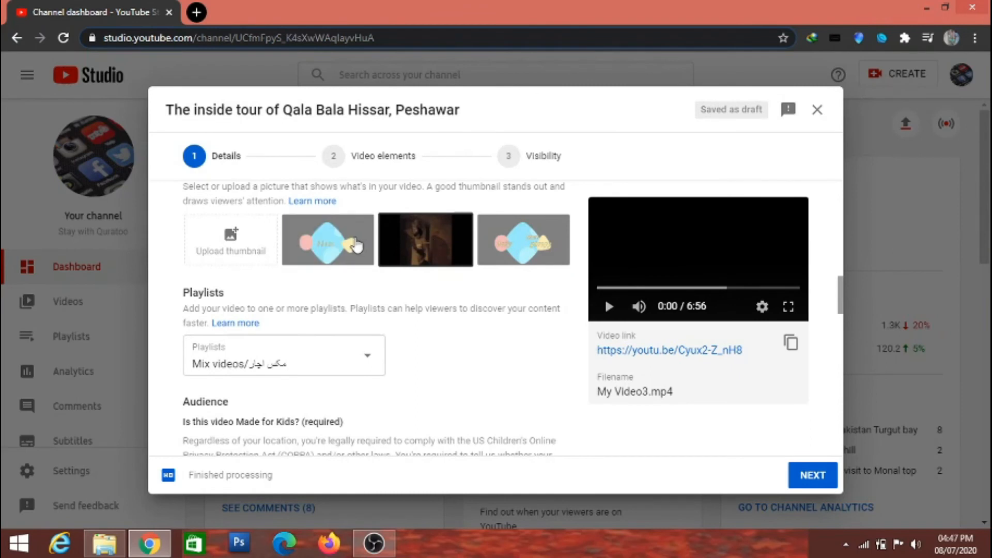
{"action": "left_click", "coordinate": [337, 243]}
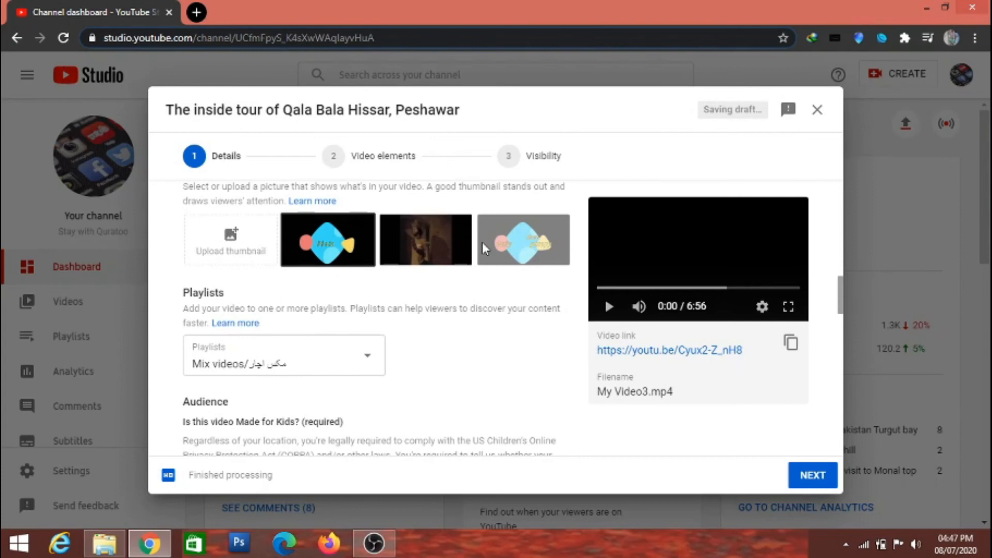
{"action": "left_click", "coordinate": [532, 247]}
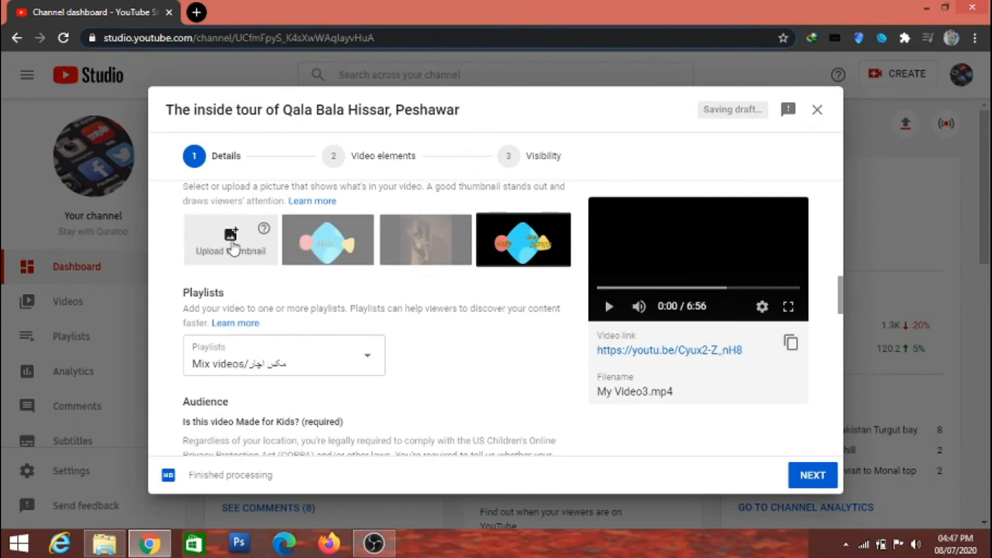
Step: Upload Balahisar.jpg from the Desktop as the custom thumbnail for the Qala Bala Hissar video
{"action": "left_click", "coordinate": [231, 248]}
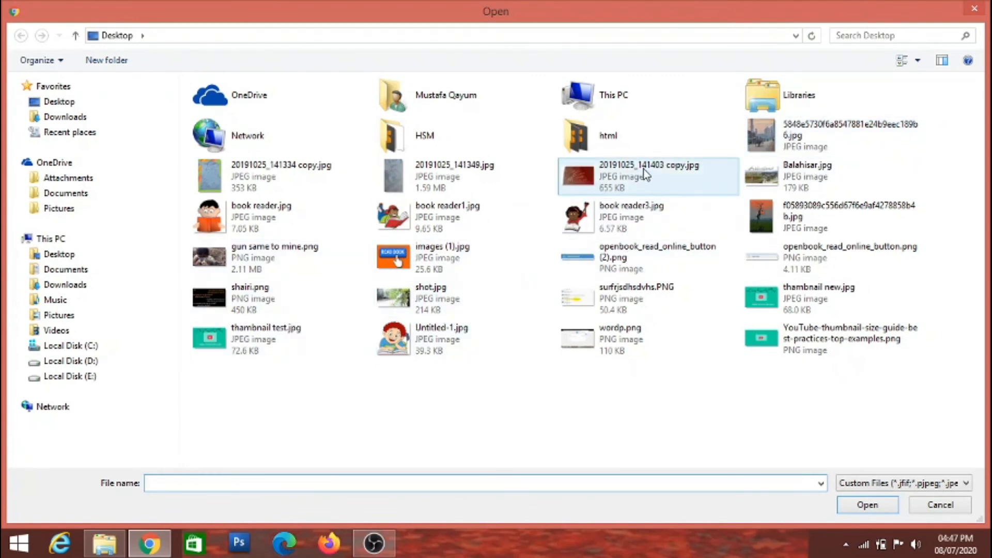
{"action": "left_click", "coordinate": [759, 193]}
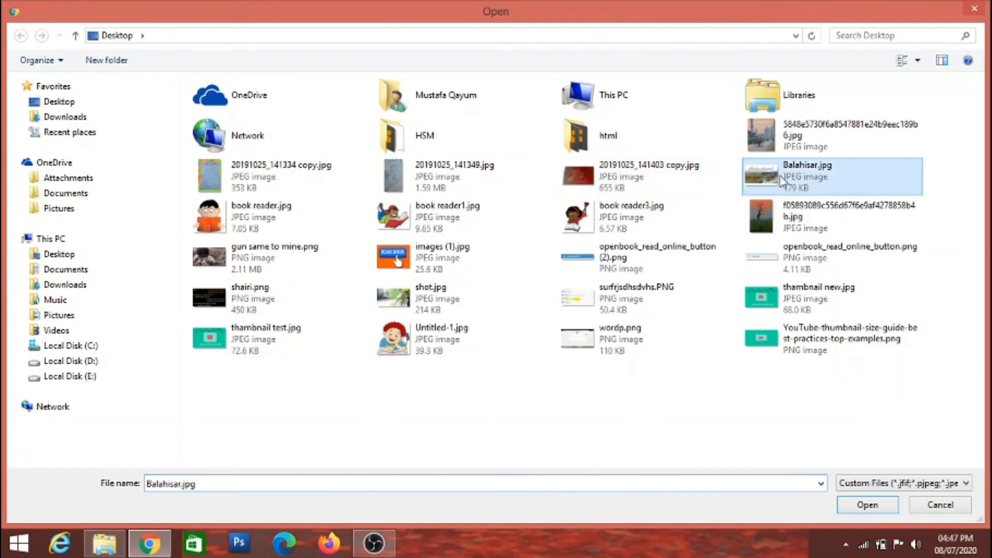
{"action": "left_click", "coordinate": [872, 505]}
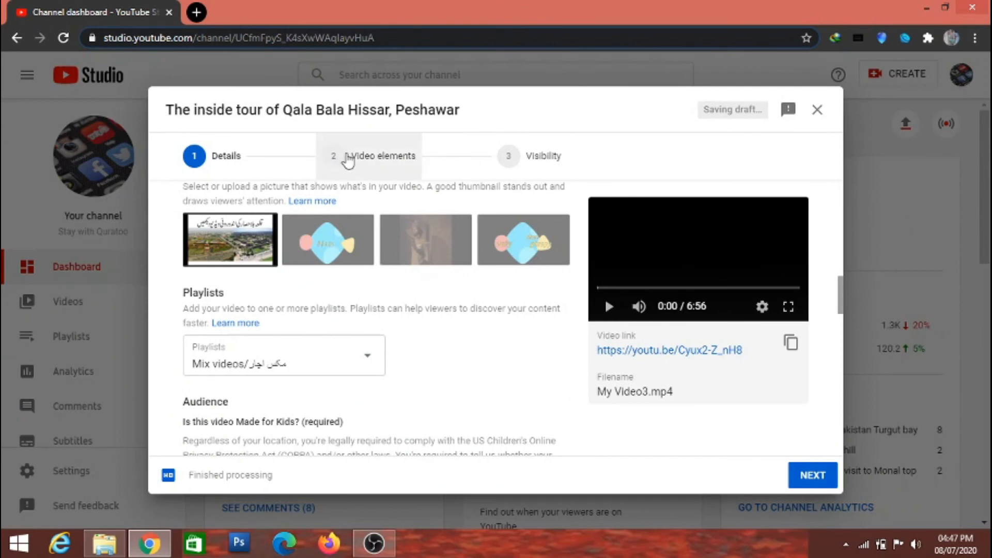
Step: Set the video's visibility to Public, publish it, and dismiss the share dialog
{"action": "left_click", "coordinate": [349, 160]}
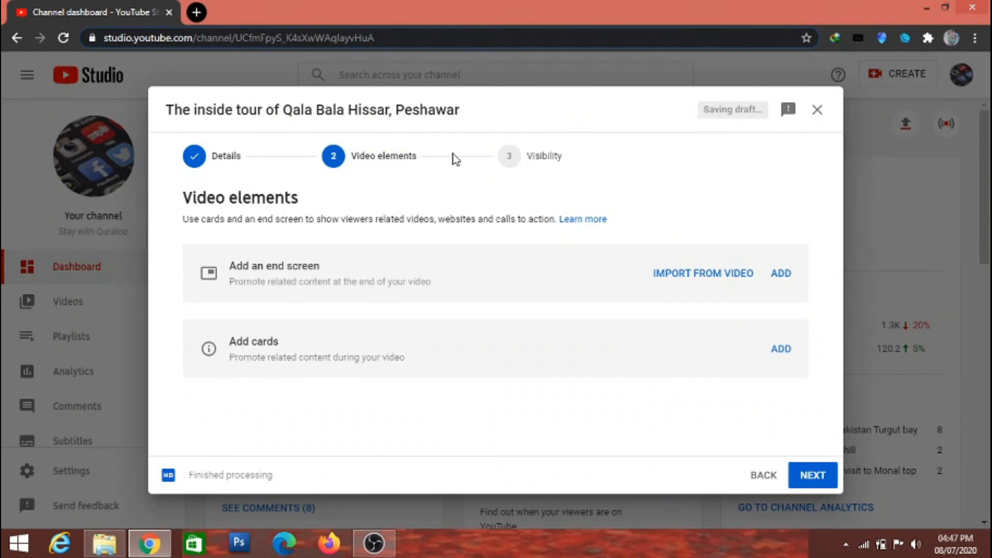
{"action": "left_click", "coordinate": [525, 172]}
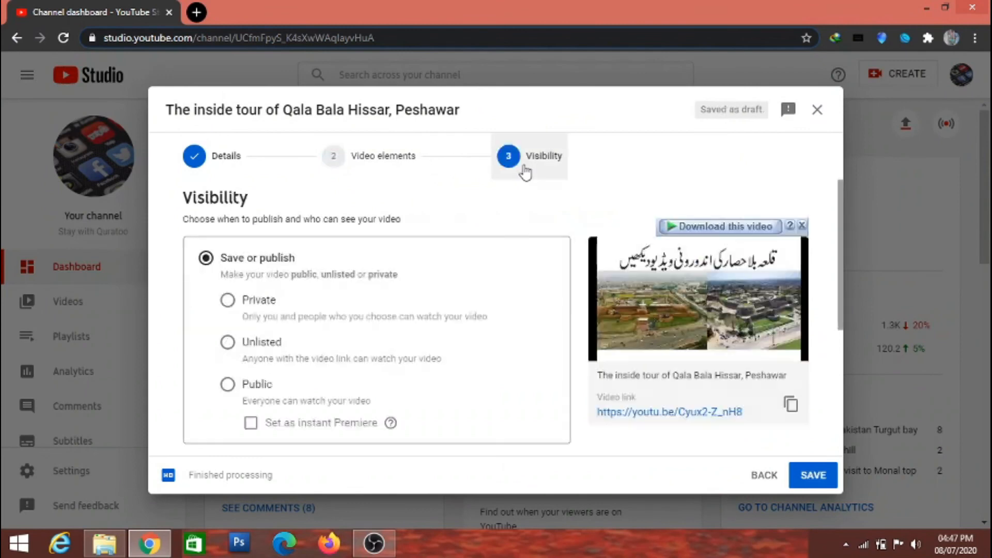
{"action": "left_click", "coordinate": [228, 385]}
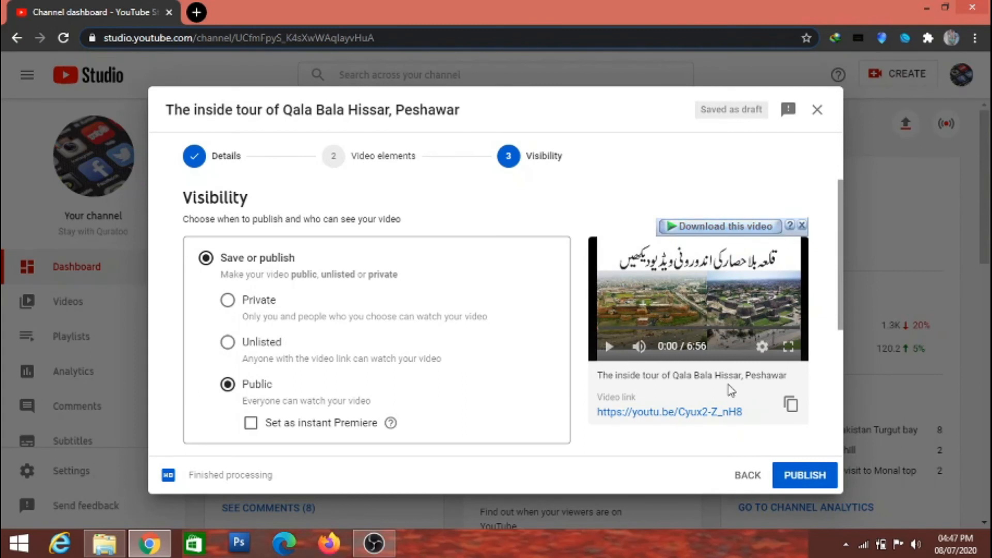
{"action": "left_click", "coordinate": [802, 478]}
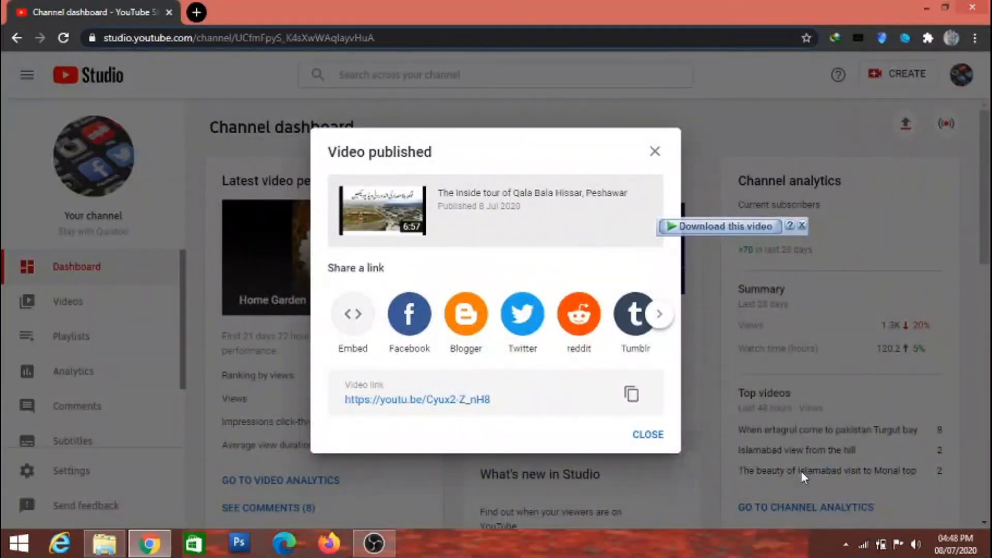
{"action": "left_click", "coordinate": [646, 435]}
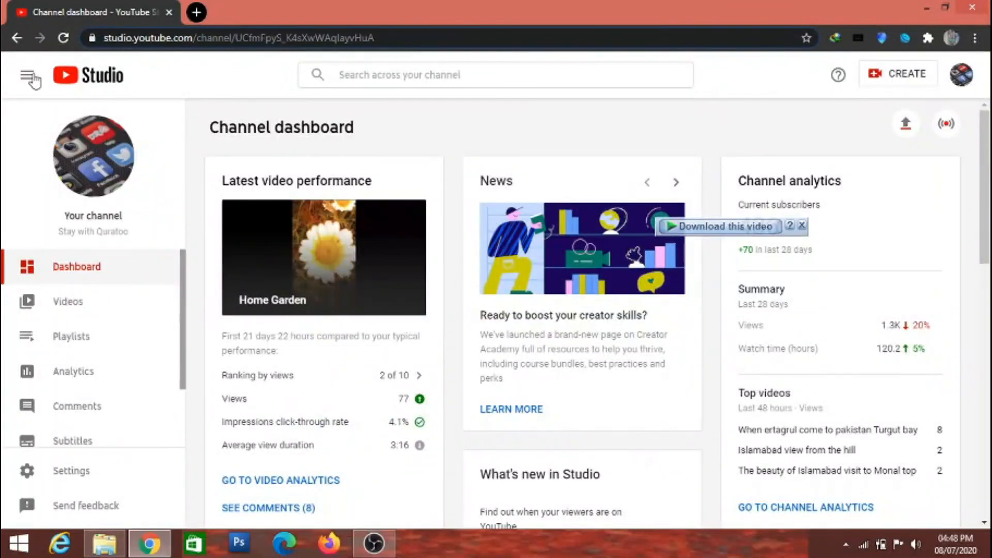
Step: Examine the copyright claim details of the Qala Bala Hissar video in the channel's video list, and close the summary
{"action": "left_click", "coordinate": [76, 308]}
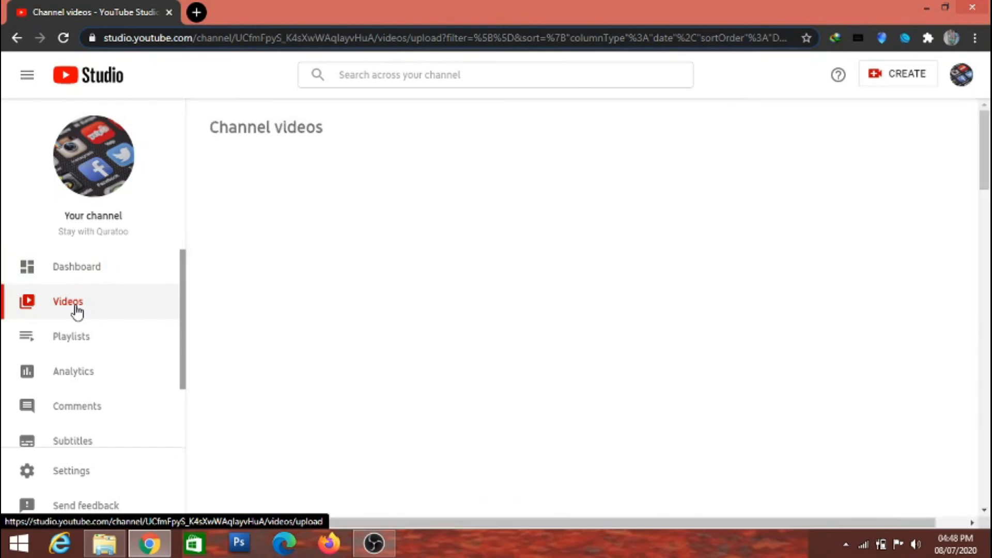
{"action": "mouse_move", "coordinate": [311, 282]}
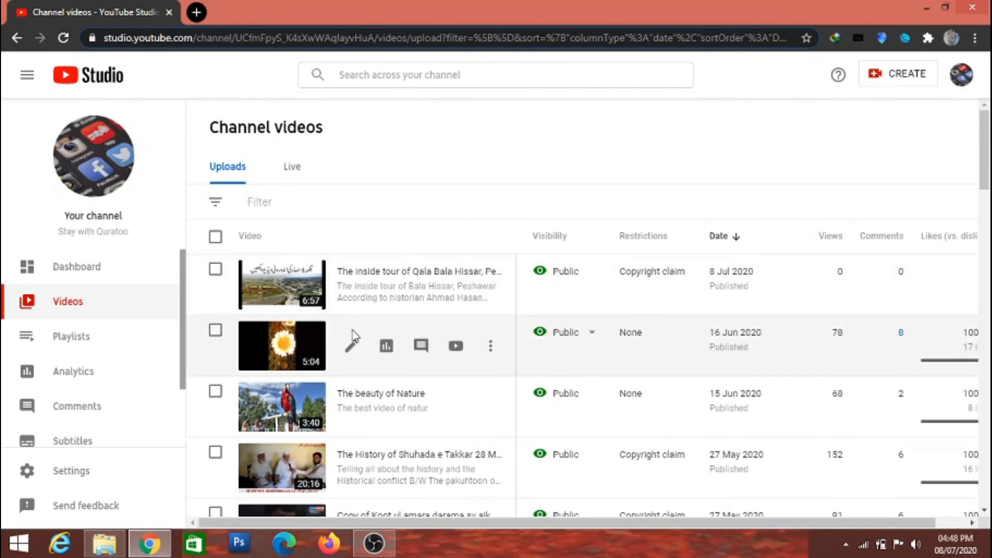
{"action": "mouse_move", "coordinate": [654, 275]}
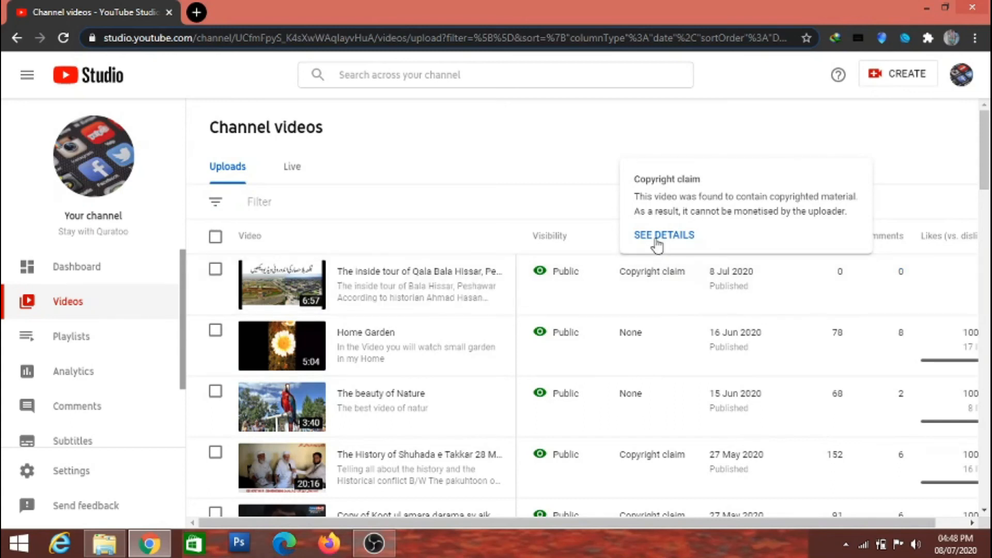
{"action": "mouse_move", "coordinate": [656, 238]}
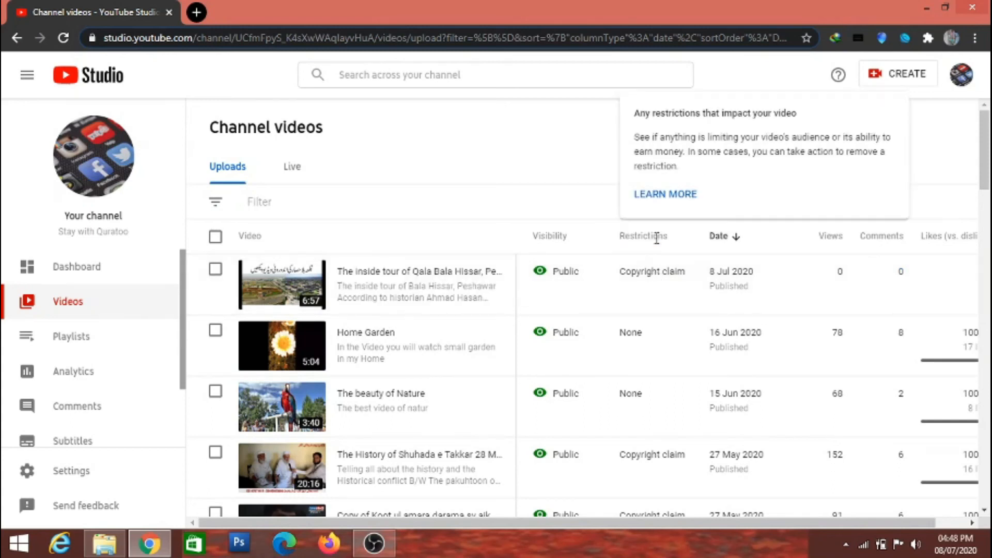
{"action": "left_click", "coordinate": [673, 192]}
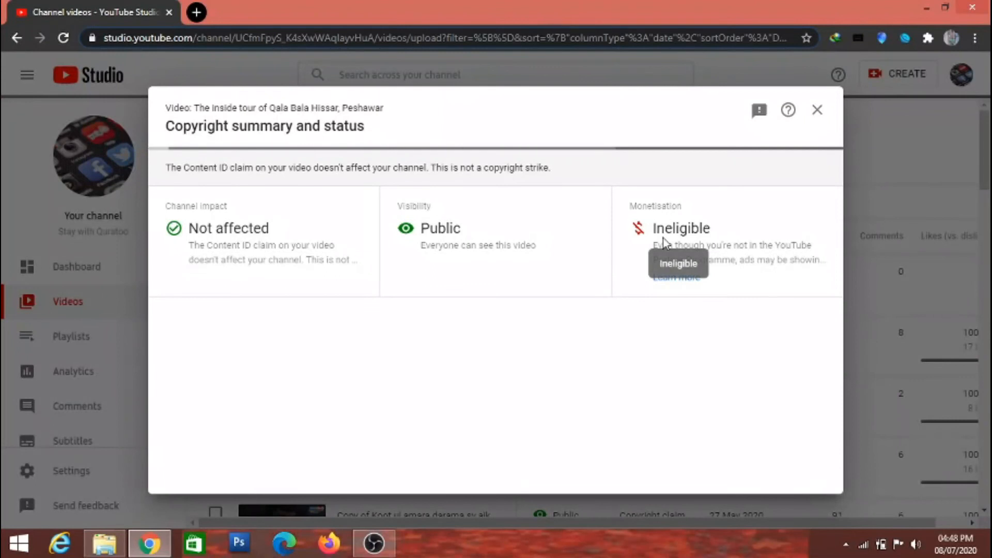
{"action": "left_click", "coordinate": [816, 111]}
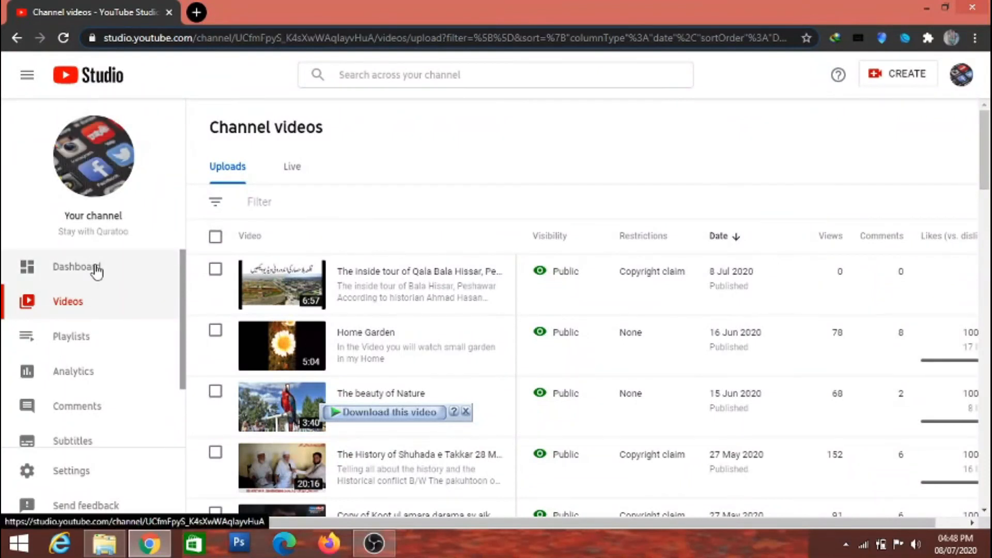
Step: Return to the channel dashboard and look over the latest video performance card
{"action": "left_click", "coordinate": [97, 267]}
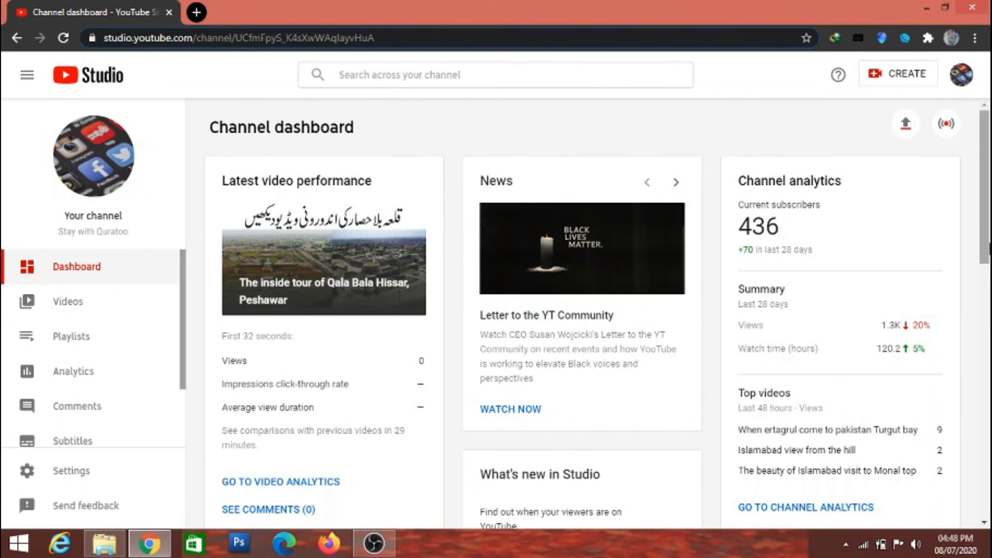
{"action": "scroll", "coordinate": [989, 249], "scroll_direction": "down", "scroll_amount": 5}
{"action": "scroll", "coordinate": [989, 206], "scroll_direction": "up", "scroll_amount": 5}
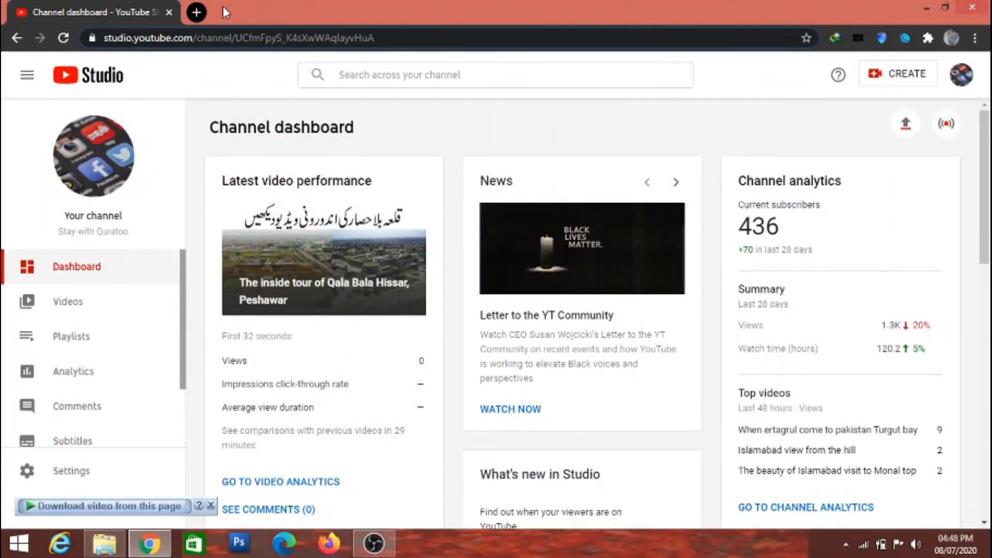
Step: Search Google for "pic art" in a new browser tab and look over the PicsArt results
{"action": "left_click", "coordinate": [197, 12]}
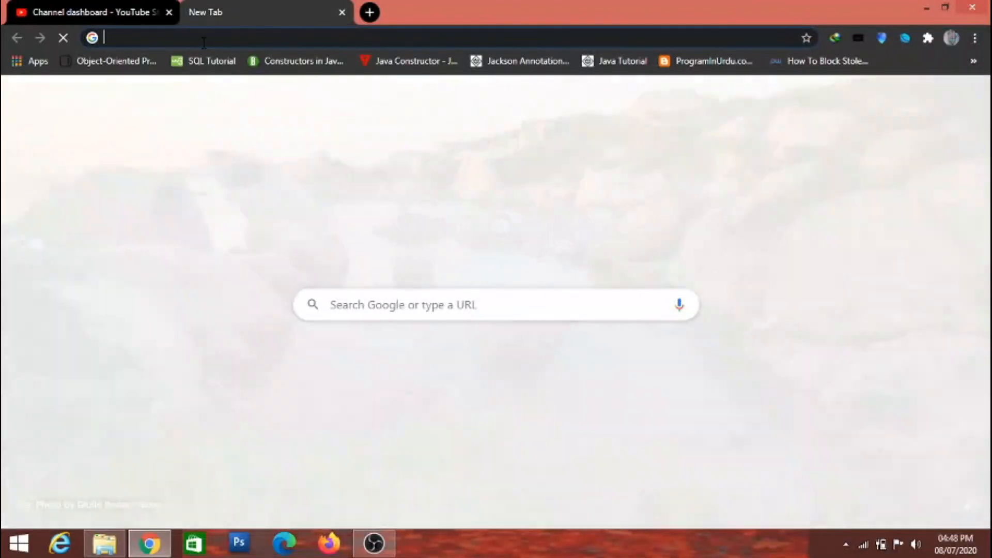
{"action": "left_click", "coordinate": [203, 42]}
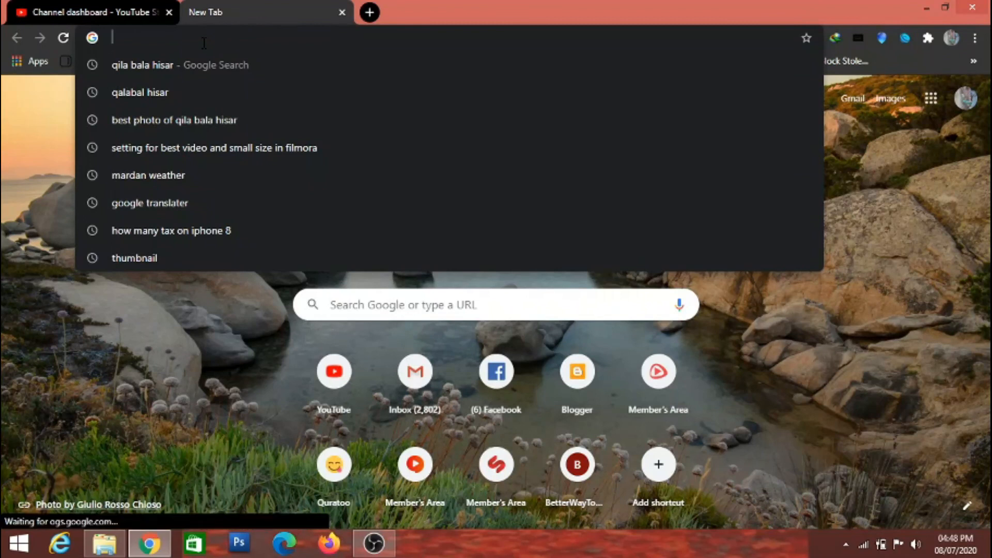
{"action": "type", "text": "pi"}
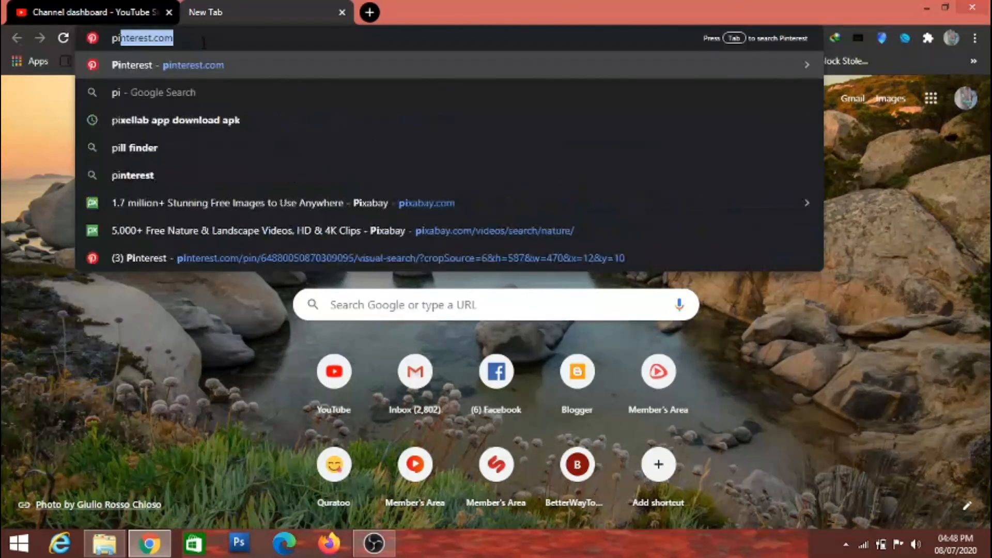
{"action": "type", "text": "c art"}
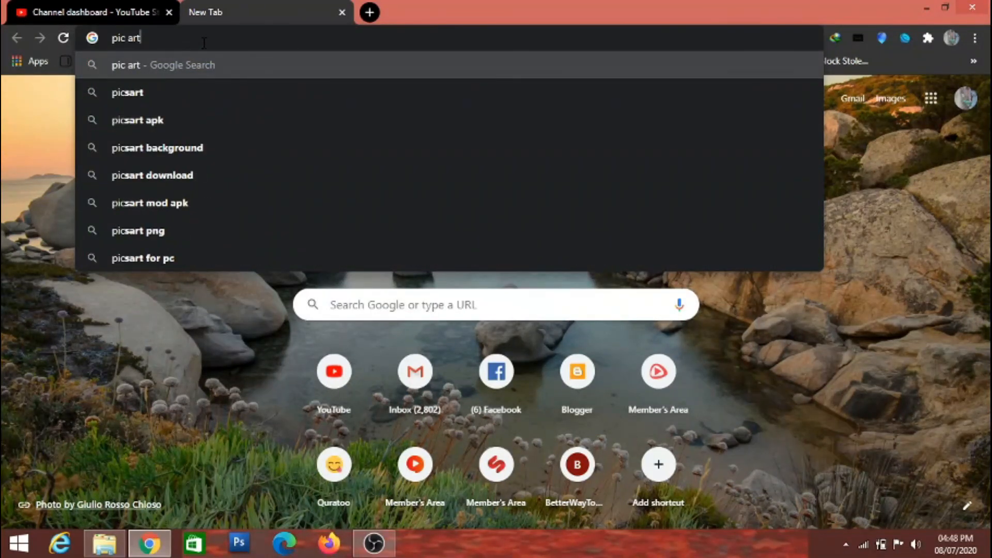
{"action": "key", "text": "Return"}
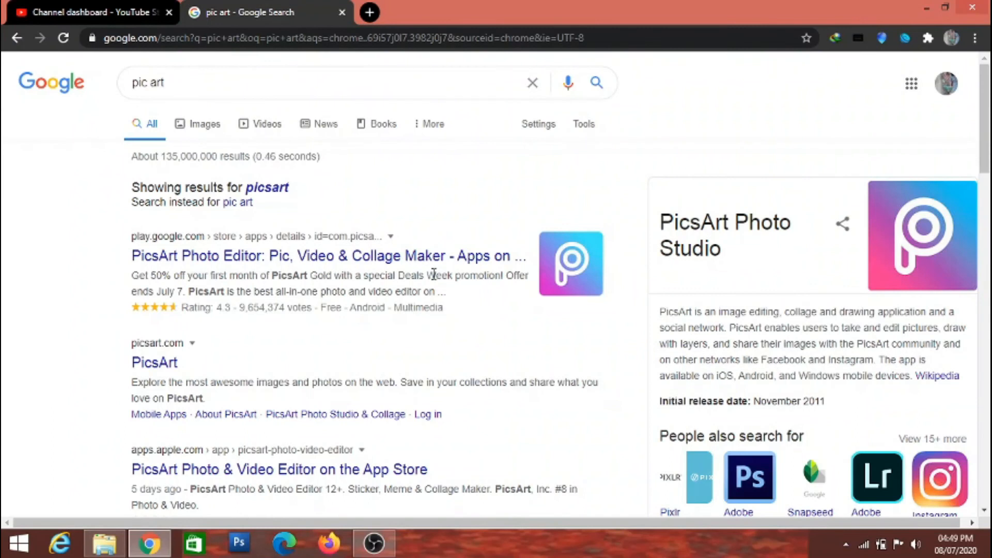
{"action": "left_click", "coordinate": [564, 281]}
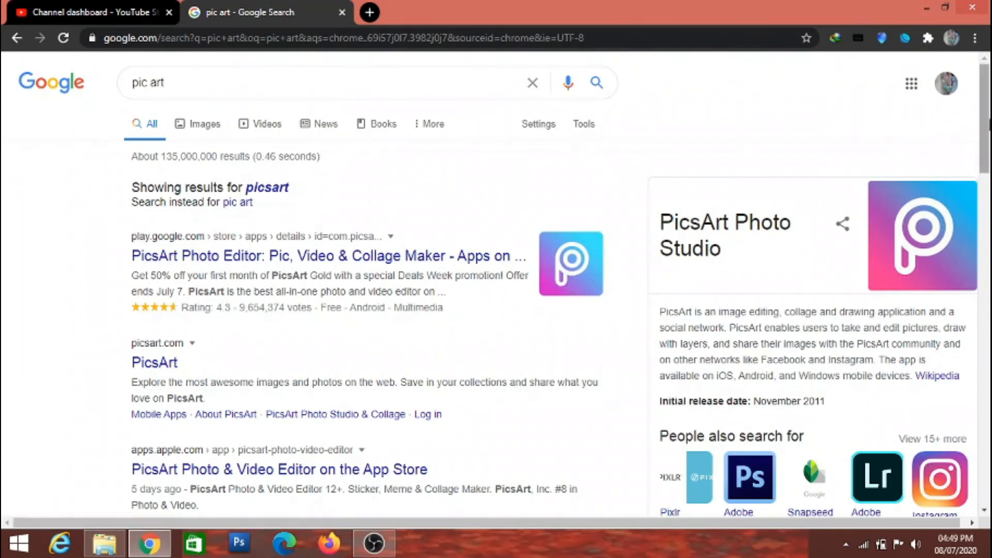
{"action": "mouse_move", "coordinate": [988, 133]}
{"action": "left_mouse_down"}
{"action": "mouse_move", "coordinate": [987, 150]}
{"action": "mouse_move", "coordinate": [988, 132]}
{"action": "left_mouse_up"}
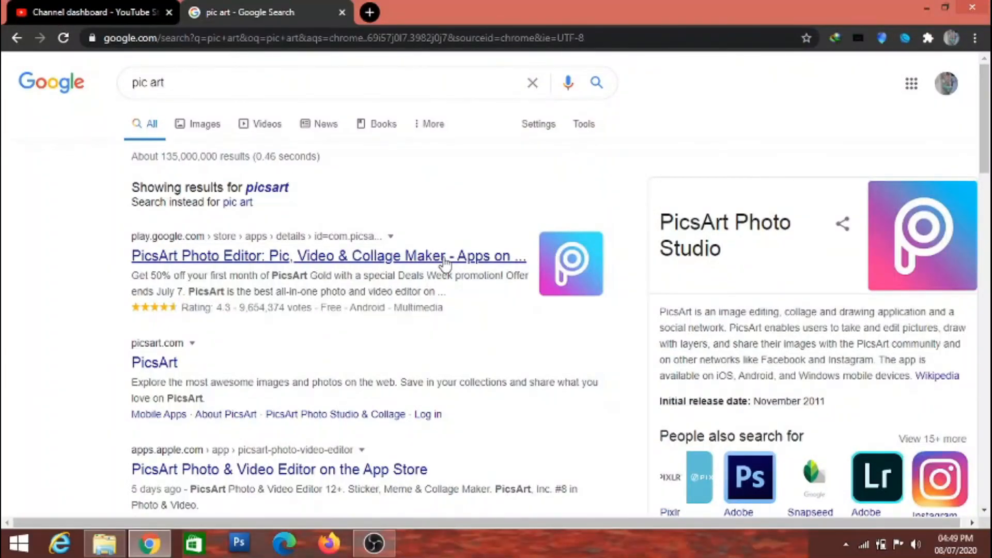